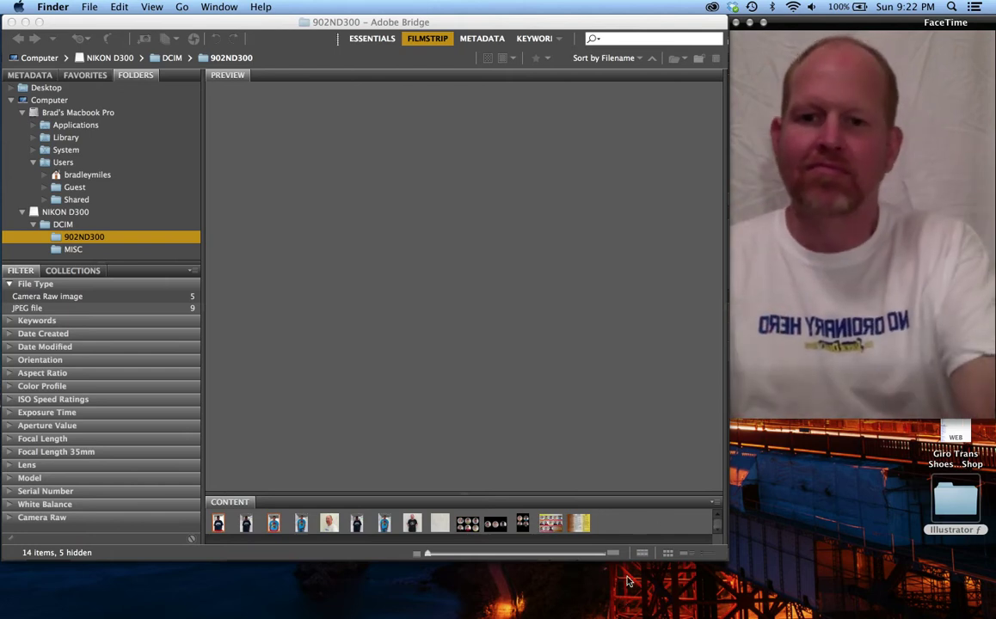
- Open the black T-shirt photo DSC_2219.NEF from Bridge in Camera Raw
{"action": "left_click", "coordinate": [412, 526]}
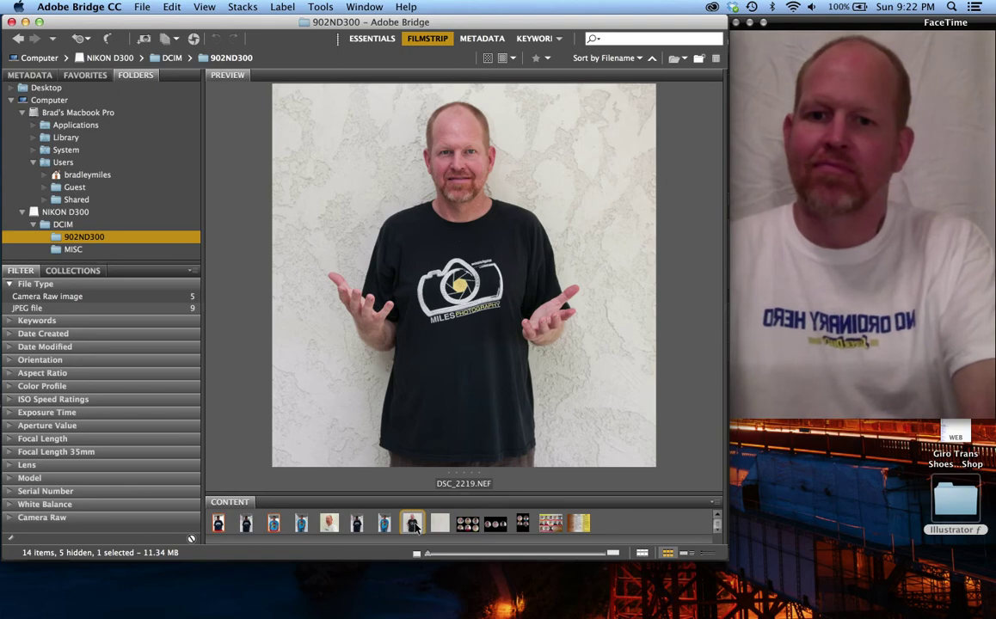
{"action": "double_click", "coordinate": [413, 524]}
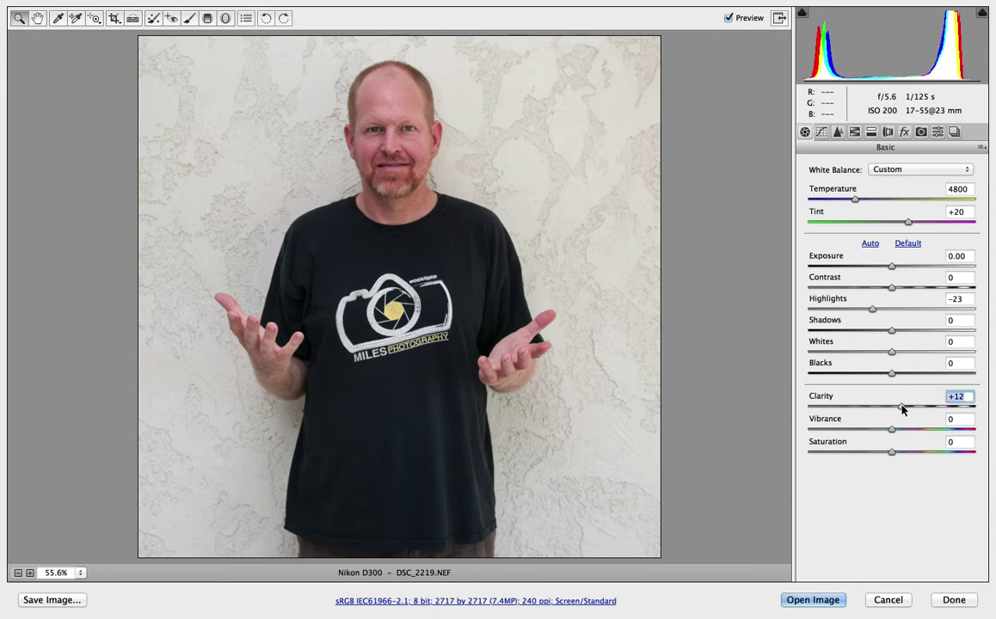
- Set Clarity to +32 and Contrast to +13, then open the image in Photoshop
{"action": "left_click_drag", "start_coordinate": [903, 411], "coordinate": [913, 412]}
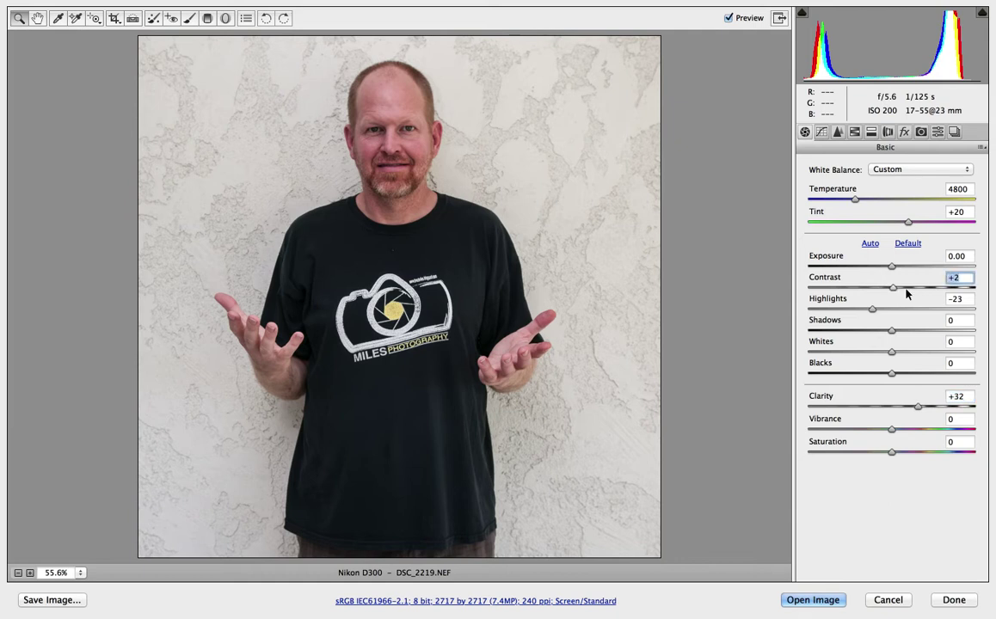
{"action": "left_click_drag", "start_coordinate": [905, 294], "coordinate": [903, 295]}
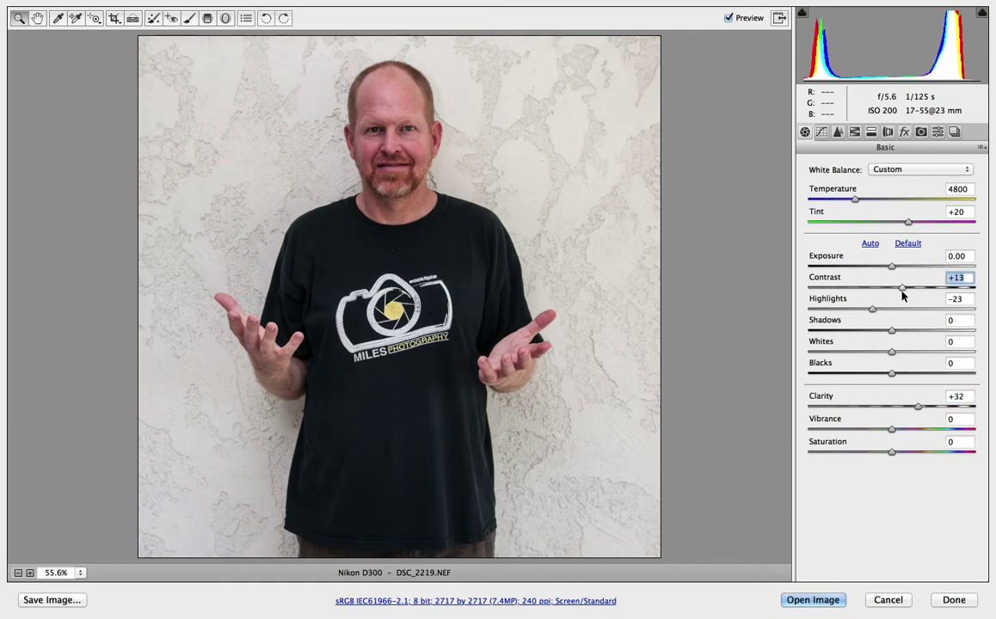
{"action": "left_click", "coordinate": [802, 601]}
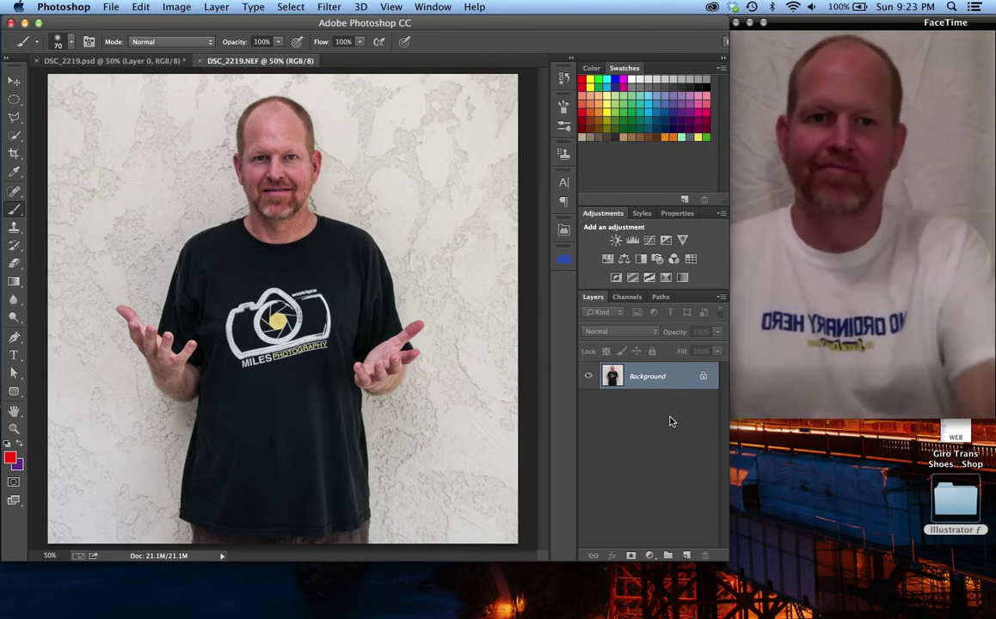
- Heal away the shirt's camera logo and lettering with the Content-Aware Spot Healing Brush
{"action": "left_click", "coordinate": [14, 193]}
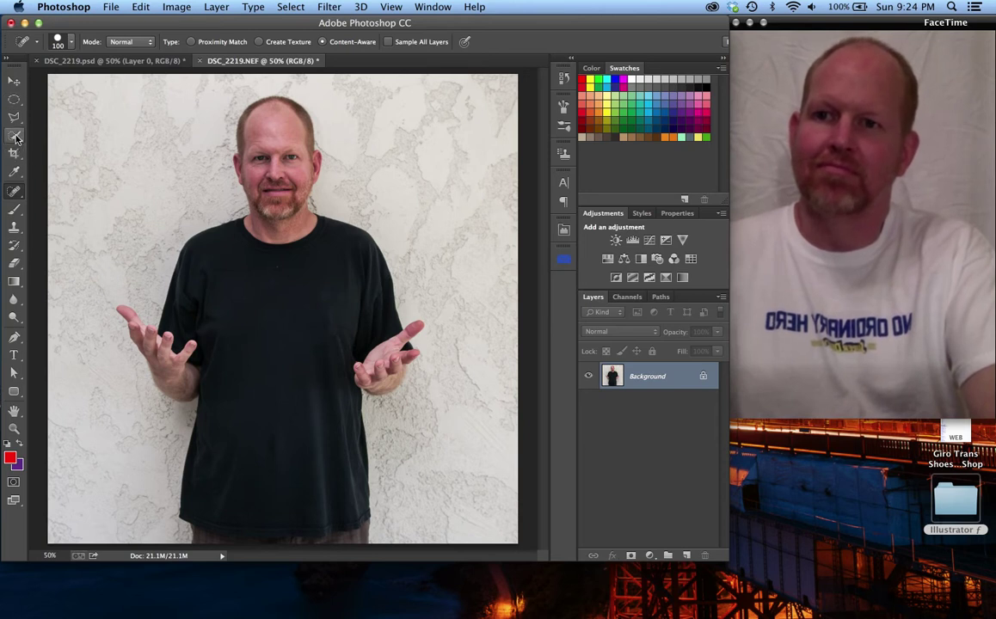
{"action": "left_click", "coordinate": [17, 137]}
- Select the black shirt with Quick Selection and show it as a Quick Mask
{"action": "left_click", "coordinate": [65, 134]}
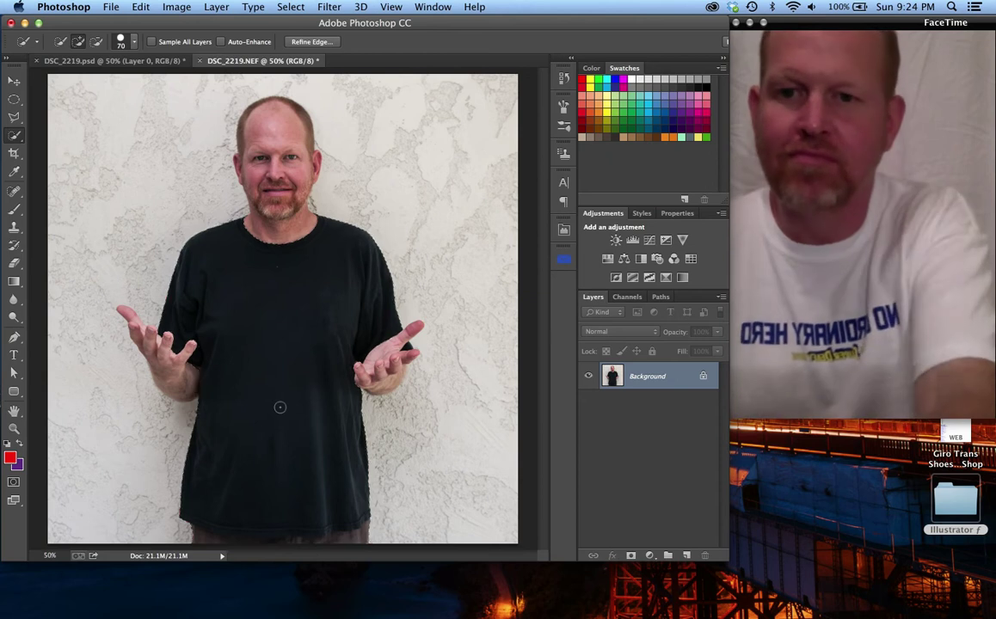
{"action": "key", "text": "q"}
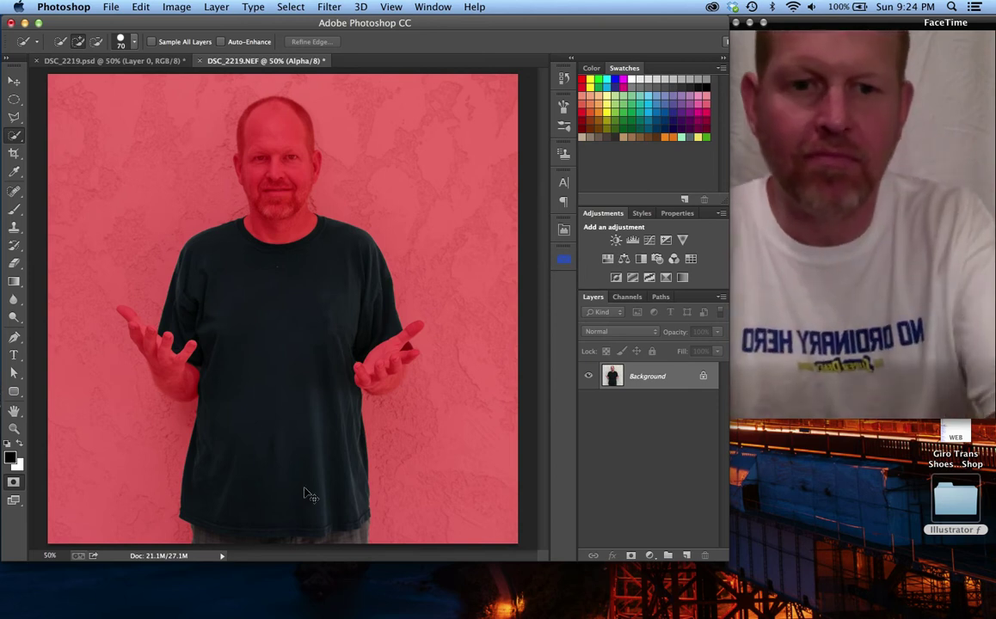
- At 100% zoom, paint black mask over the trousers below the shirt hem
{"action": "key", "text": "super+equal"}
{"action": "key", "text": "super+equal"}
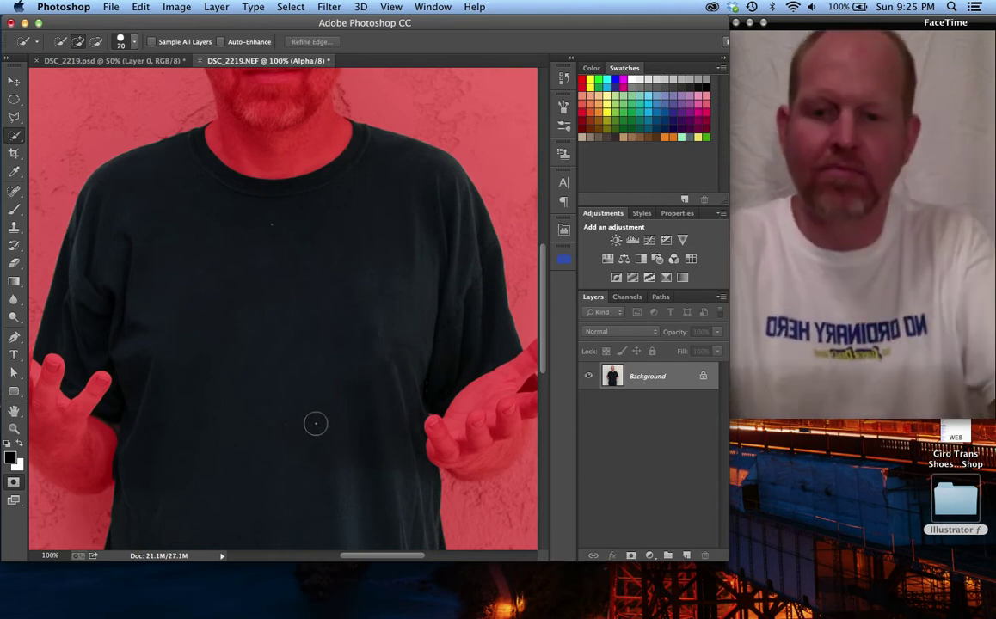
{"action": "left_click_drag", "start_coordinate": [327, 334], "coordinate": [396, 223]}
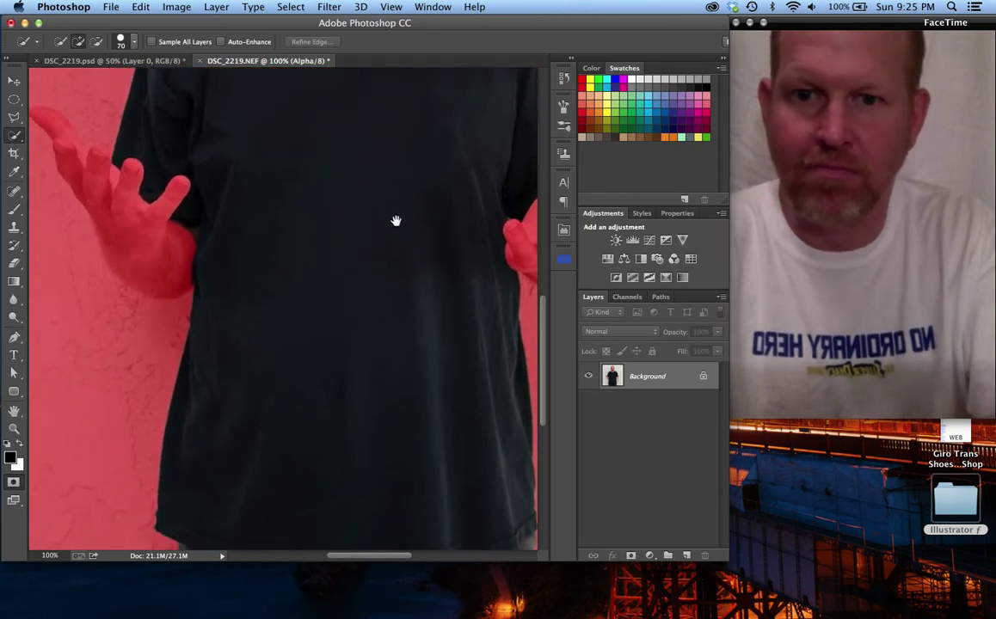
{"action": "left_click_drag", "start_coordinate": [368, 345], "coordinate": [287, 204]}
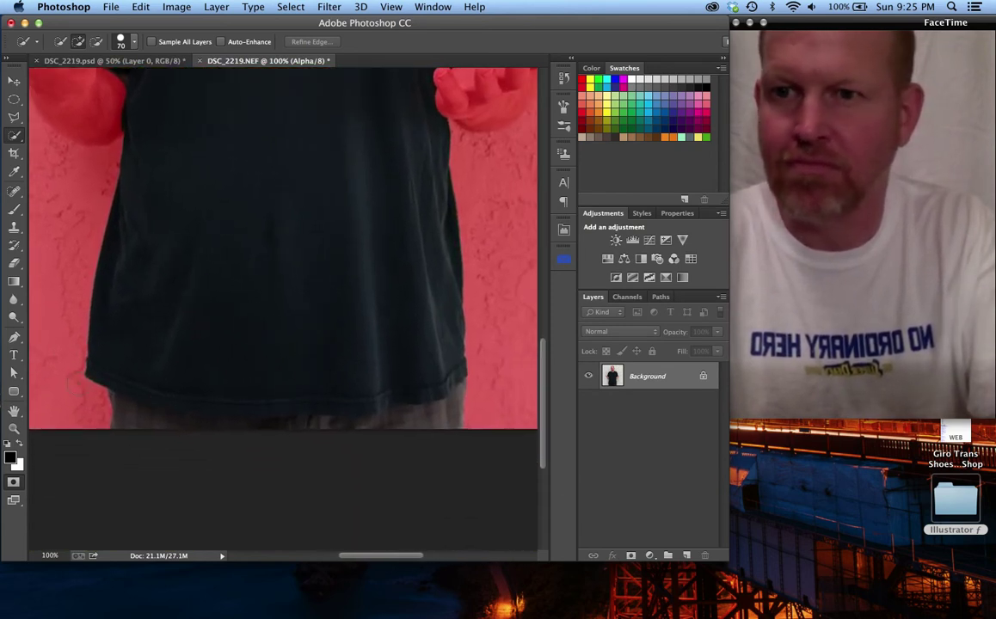
{"action": "left_click", "coordinate": [18, 211]}
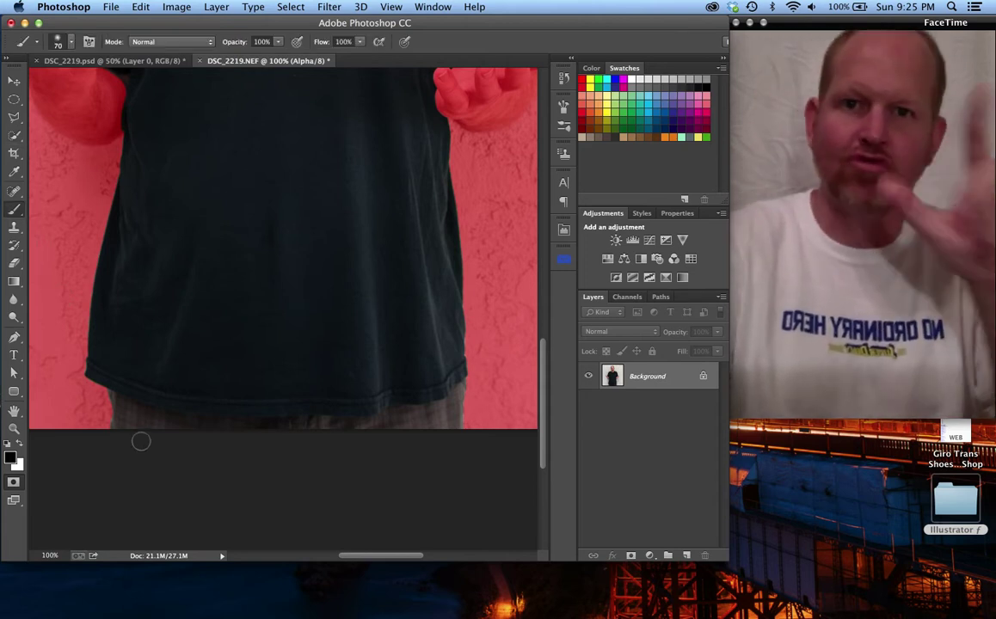
{"action": "left_click_drag", "start_coordinate": [120, 411], "coordinate": [140, 421]}
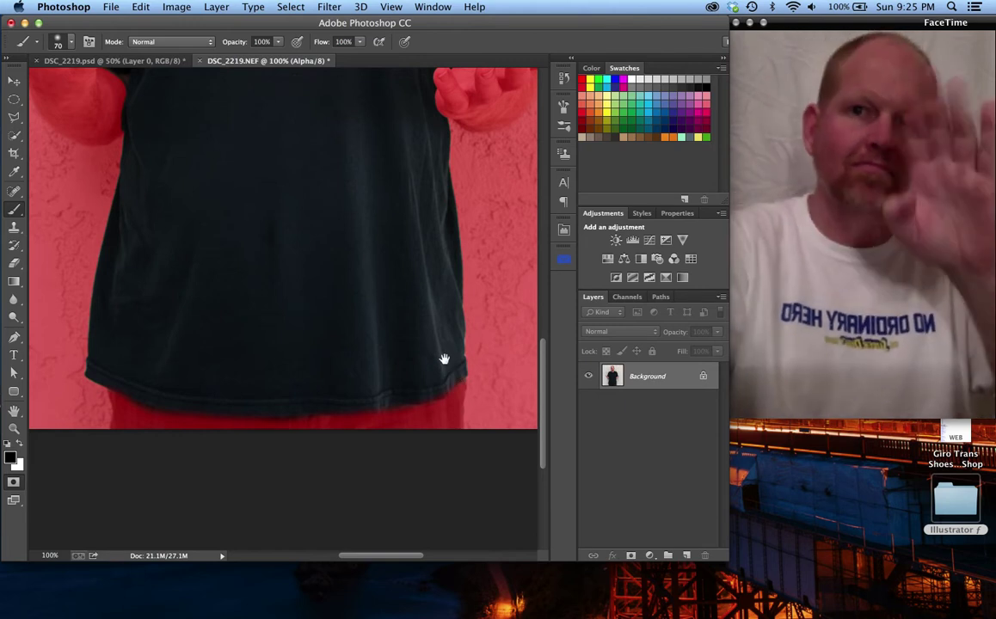
{"action": "left_click_drag", "start_coordinate": [444, 359], "coordinate": [409, 456]}
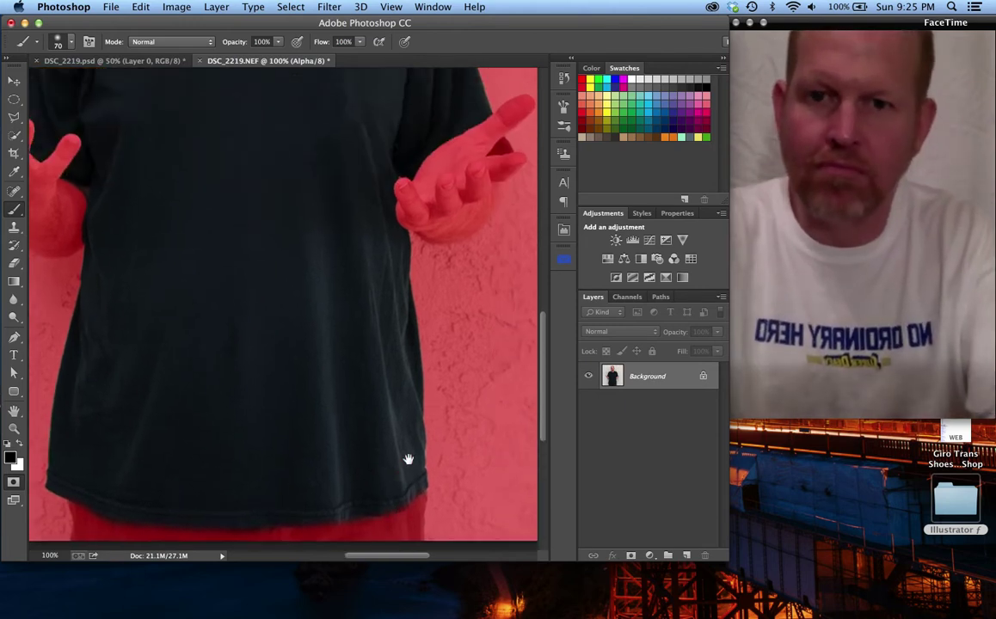
{"action": "left_click_drag", "start_coordinate": [422, 305], "coordinate": [329, 467]}
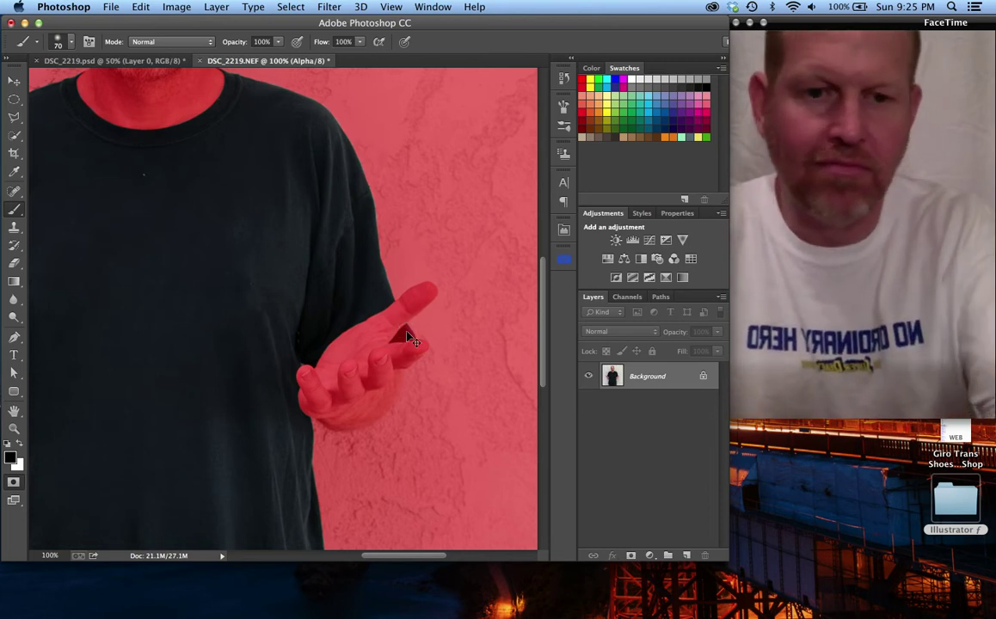
- At 200%, touch up the mask edge around the right hand and exit Quick Mask
{"action": "key", "text": "ctrl+plus"}
{"action": "left_click_drag", "start_coordinate": [426, 359], "coordinate": [282, 356]}
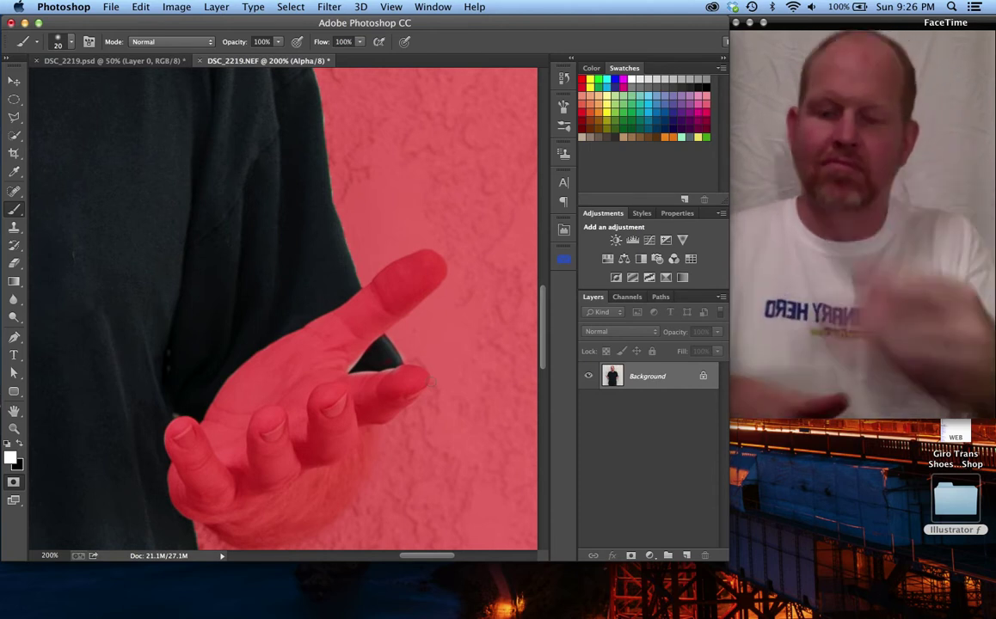
{"action": "key", "text": "x"}
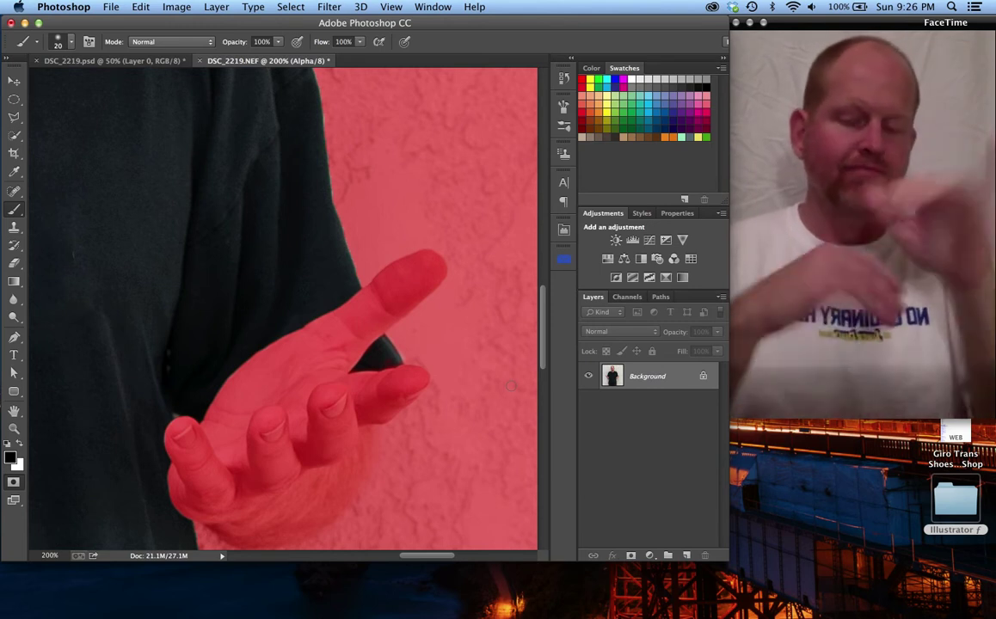
{"action": "key", "text": "q"}
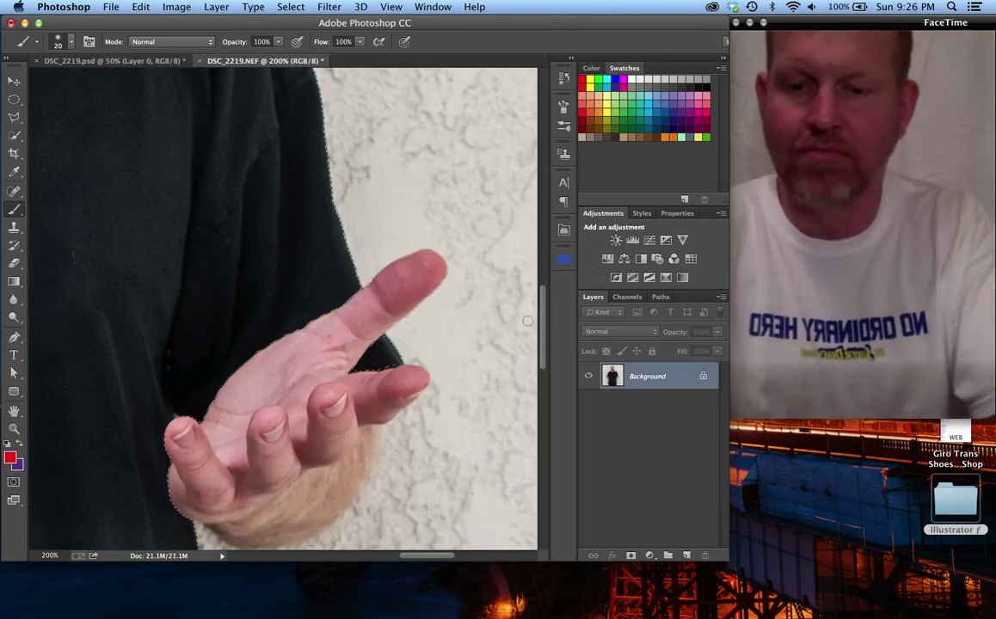
{"action": "mouse_move", "coordinate": [304, 231]}
{"action": "left_mouse_down"}
{"action": "mouse_move", "coordinate": [495, 323]}
{"action": "mouse_move", "coordinate": [395, 445]}
{"action": "mouse_move", "coordinate": [456, 367]}
{"action": "mouse_move", "coordinate": [358, 351]}
{"action": "mouse_move", "coordinate": [483, 214]}
{"action": "mouse_move", "coordinate": [407, 218]}
{"action": "mouse_move", "coordinate": [404, 233]}
{"action": "mouse_move", "coordinate": [335, 147]}
{"action": "left_mouse_up"}
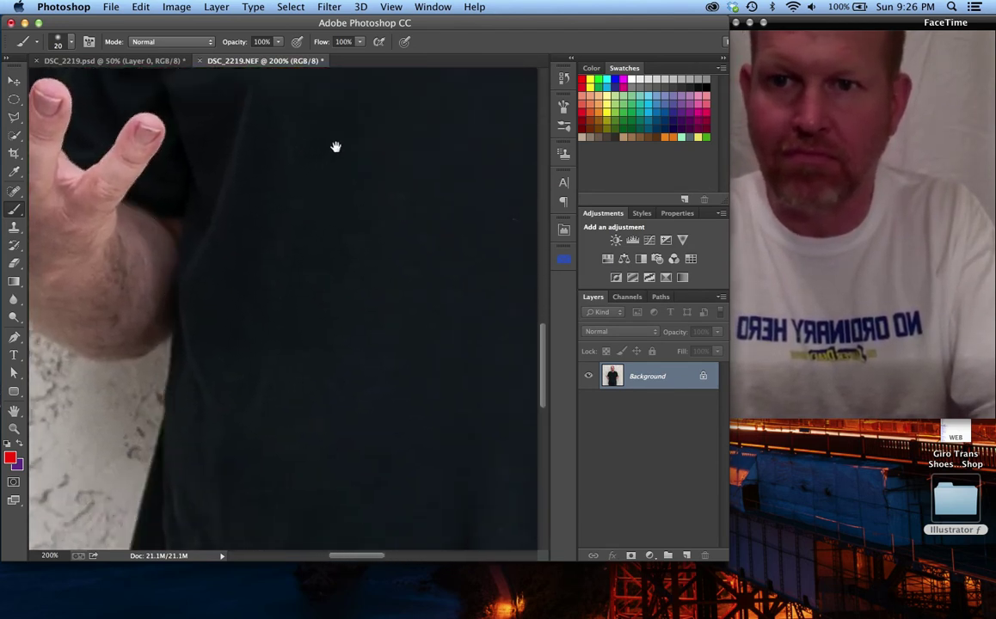
{"action": "scroll", "coordinate": [335, 148], "scroll_direction": "right", "scroll_amount": 3}
{"action": "scroll", "coordinate": [373, 198], "scroll_direction": "down", "scroll_amount": 2}
{"action": "scroll", "coordinate": [425, 262], "scroll_direction": "down", "scroll_amount": 3}
{"action": "scroll", "coordinate": [404, 125], "scroll_direction": "down", "scroll_amount": 3}
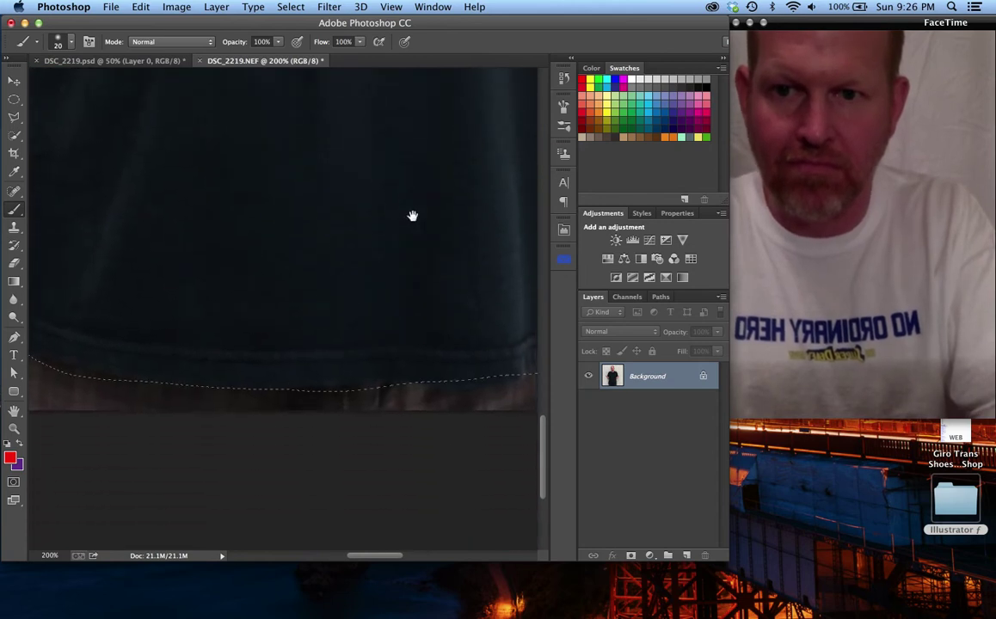
{"action": "scroll", "coordinate": [496, 274], "scroll_direction": "left", "scroll_amount": 3}
{"action": "scroll", "coordinate": [507, 282], "scroll_direction": "up", "scroll_amount": 2}
{"action": "scroll", "coordinate": [408, 271], "scroll_direction": "up", "scroll_amount": 1}
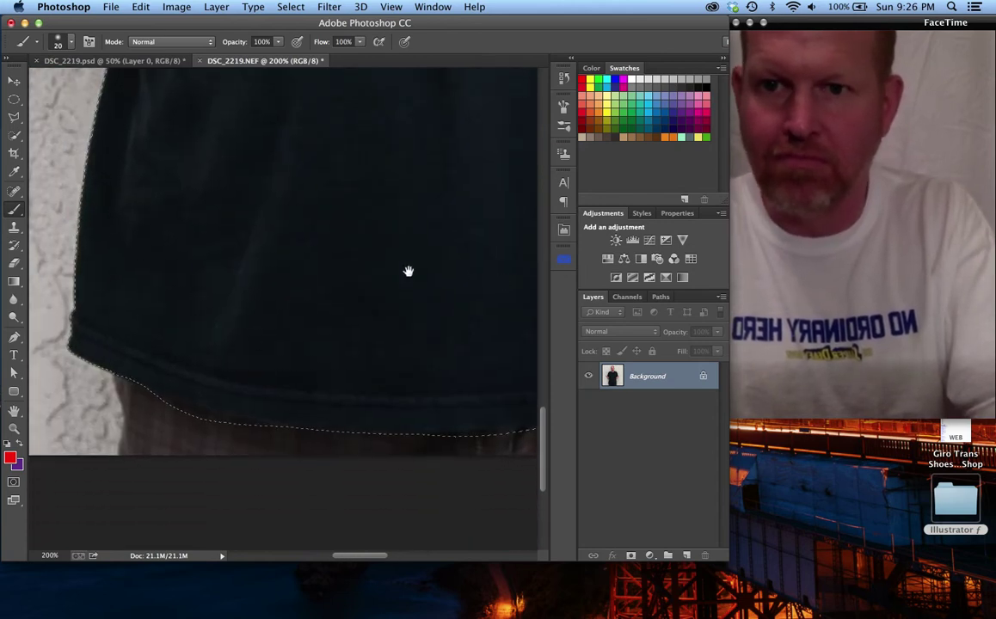
{"action": "scroll", "coordinate": [409, 271], "scroll_direction": "right", "scroll_amount": 3}
{"action": "scroll", "coordinate": [238, 307], "scroll_direction": "right", "scroll_amount": 3}
{"action": "scroll", "coordinate": [269, 349], "scroll_direction": "right", "scroll_amount": 2}
{"action": "scroll", "coordinate": [289, 371], "scroll_direction": "up", "scroll_amount": 2}
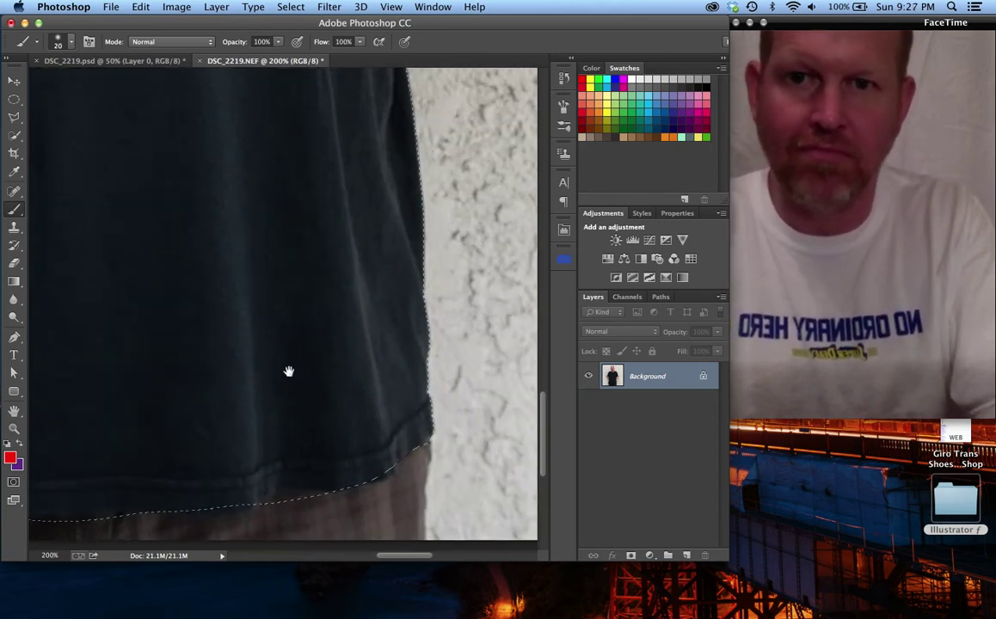
{"action": "scroll", "coordinate": [390, 332], "scroll_direction": "up", "scroll_amount": 1}
{"action": "key", "text": "super+0"}
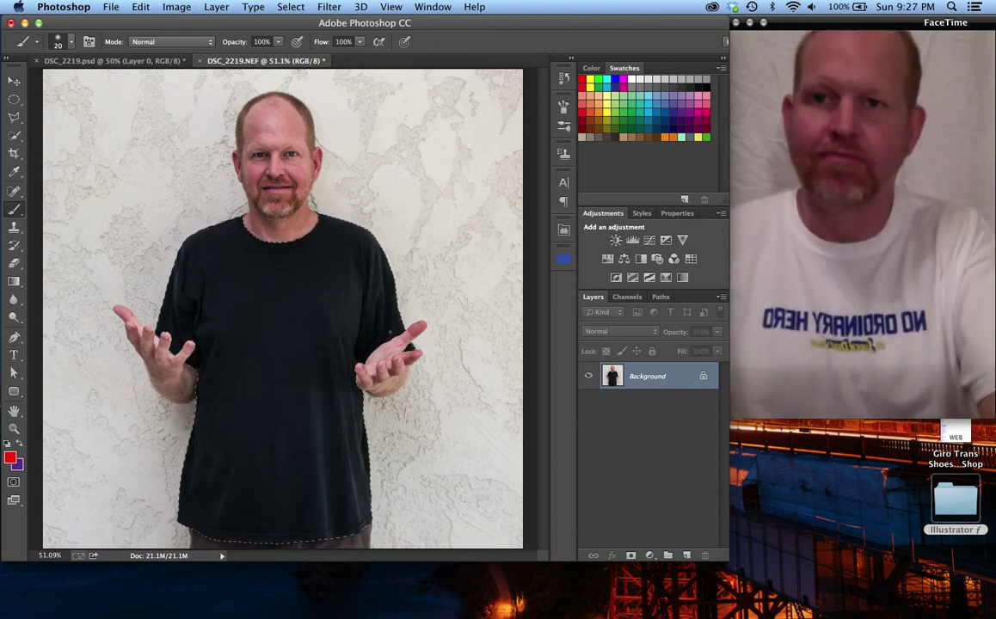
- Save the current selection as a new channel named 'shirt'
{"action": "left_click", "coordinate": [292, 7]}
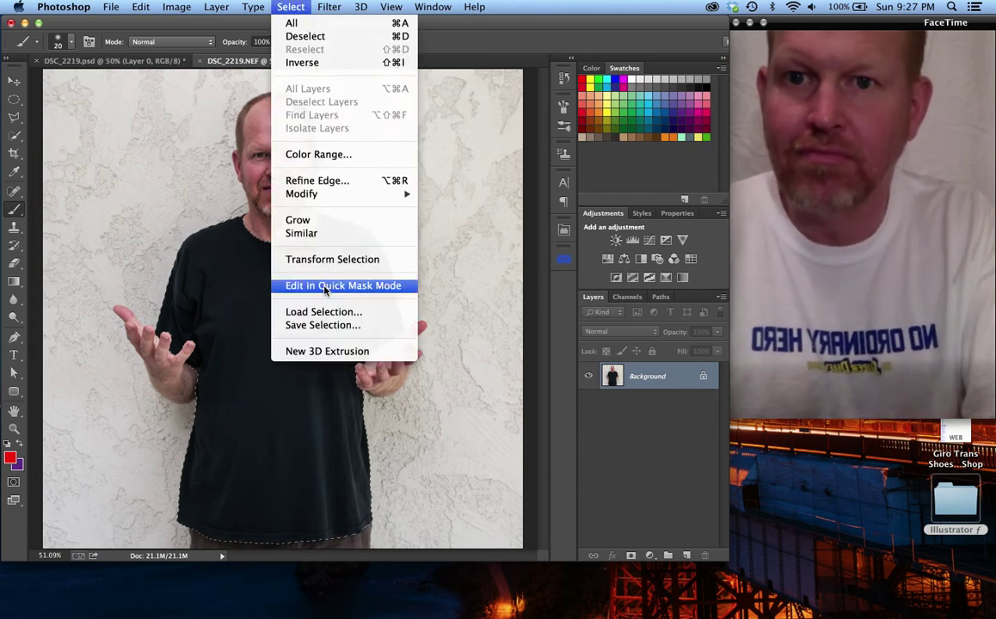
{"action": "left_click", "coordinate": [323, 325]}
{"action": "type", "text": "shi"}
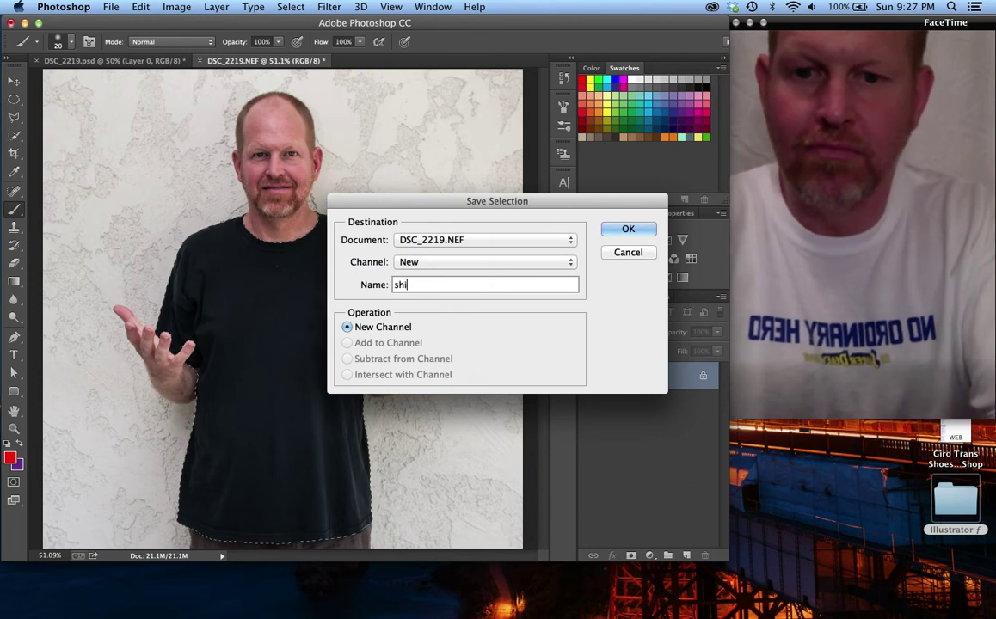
{"action": "type", "text": "rt"}
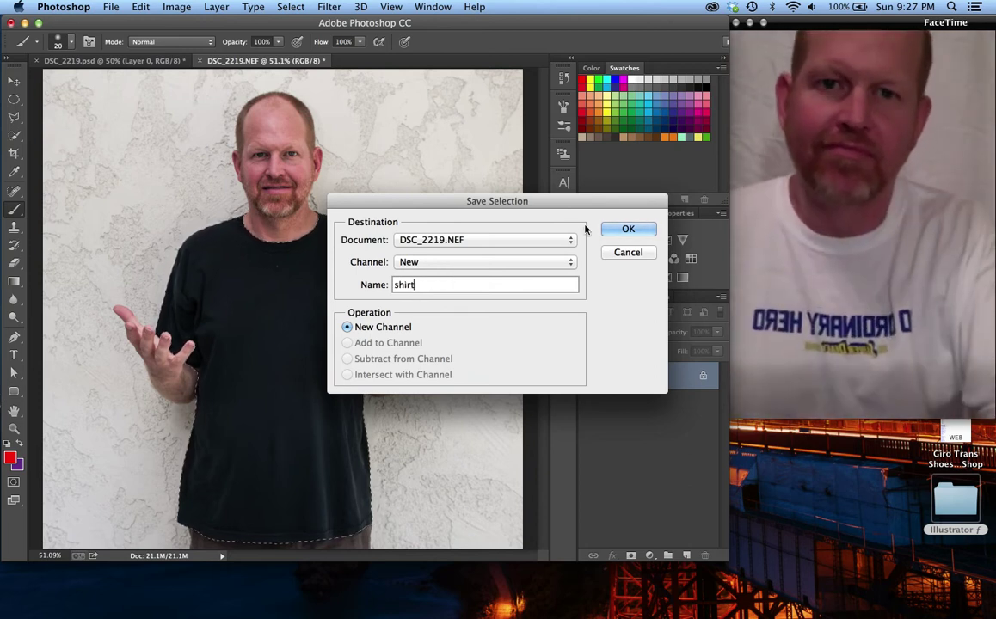
{"action": "left_click", "coordinate": [612, 229]}
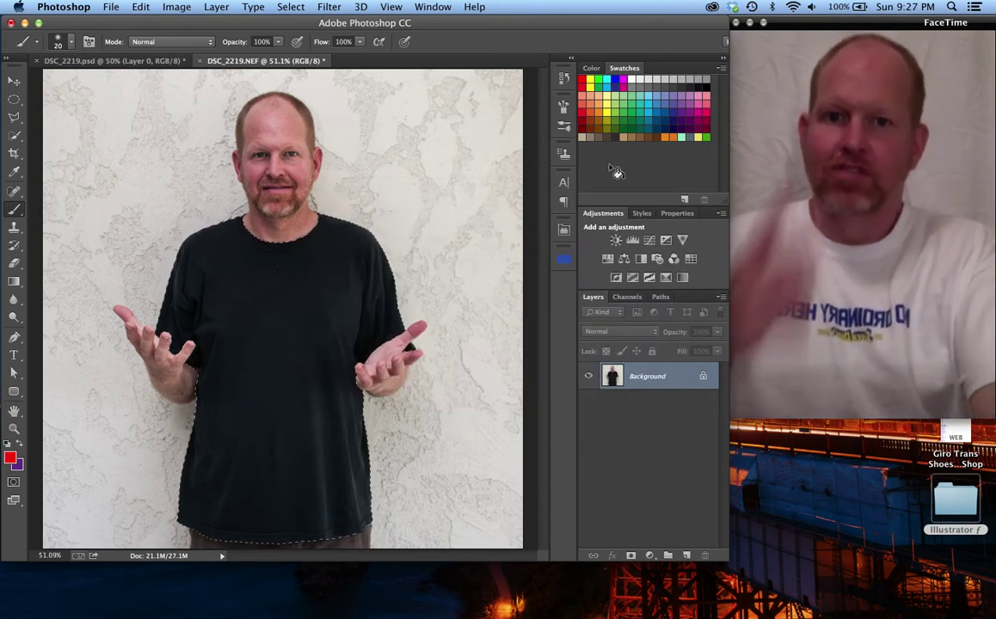
- Check the shirt channel's white mask, return to RGB and Layers, and deselect
{"action": "left_click", "coordinate": [627, 298]}
{"action": "left_click", "coordinate": [636, 418]}
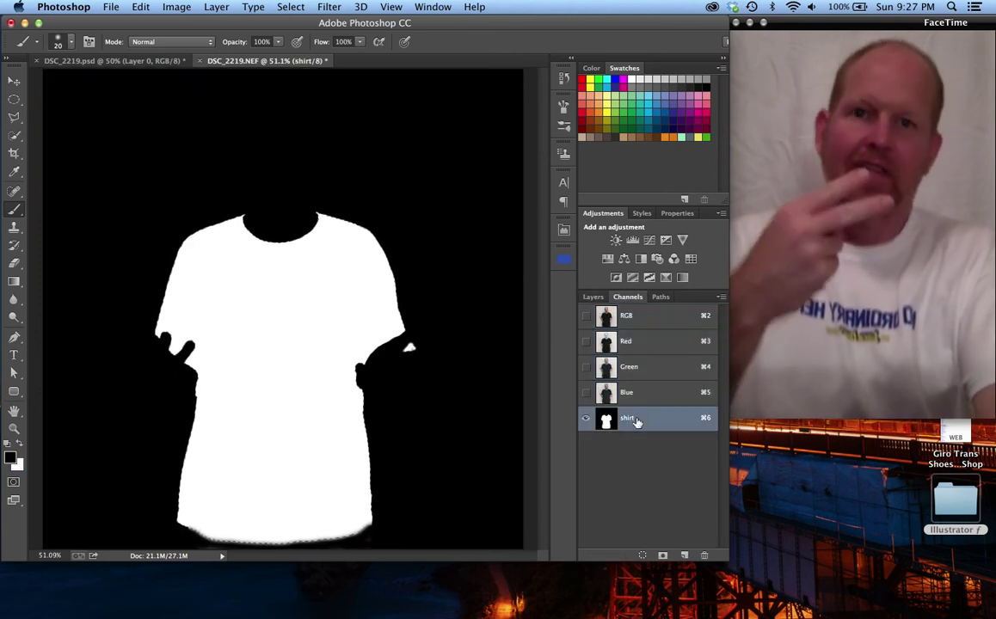
{"action": "left_click", "coordinate": [635, 317]}
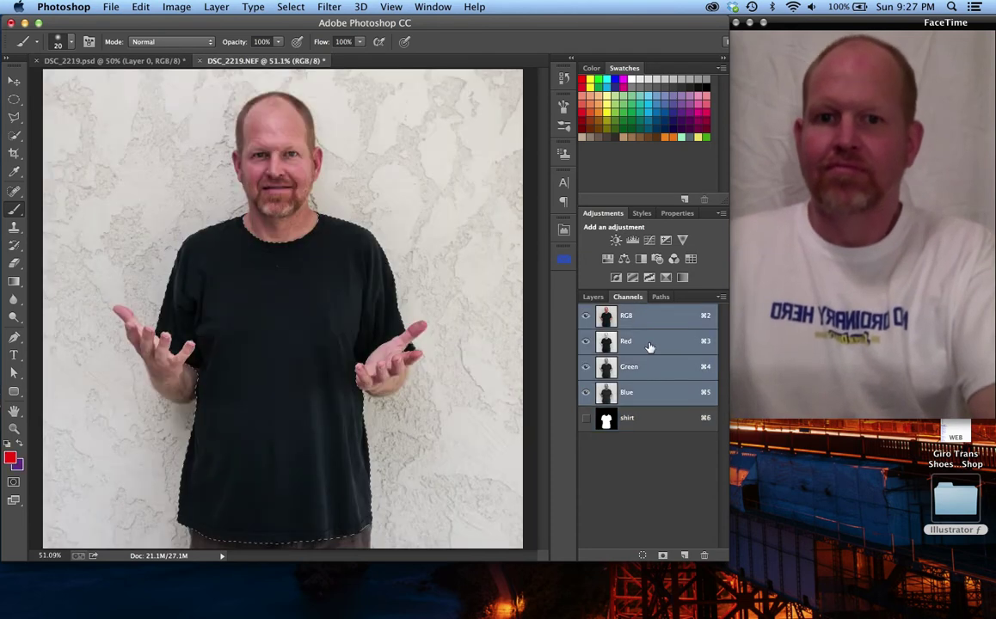
{"action": "left_click", "coordinate": [593, 298]}
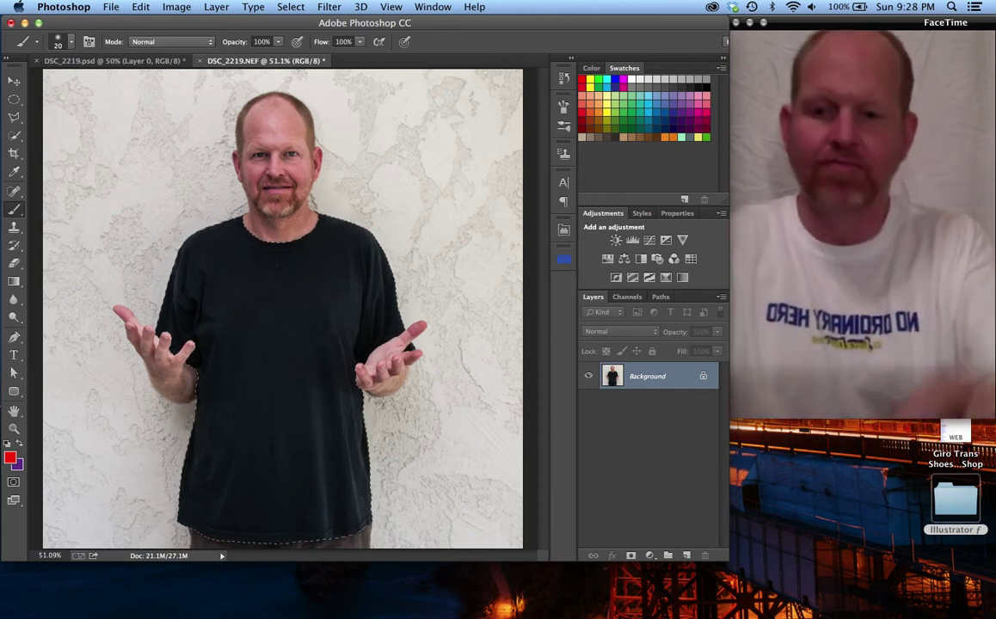
{"action": "key", "text": "super+d"}
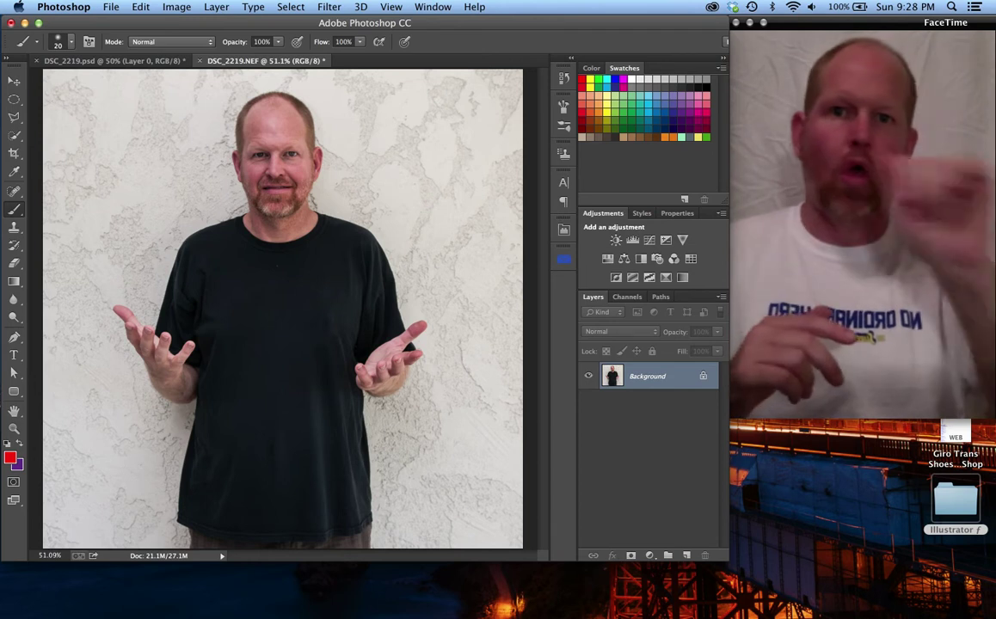
- Select all of the DSC_2219.NEF photo and copy it
{"action": "key", "text": "super+a"}
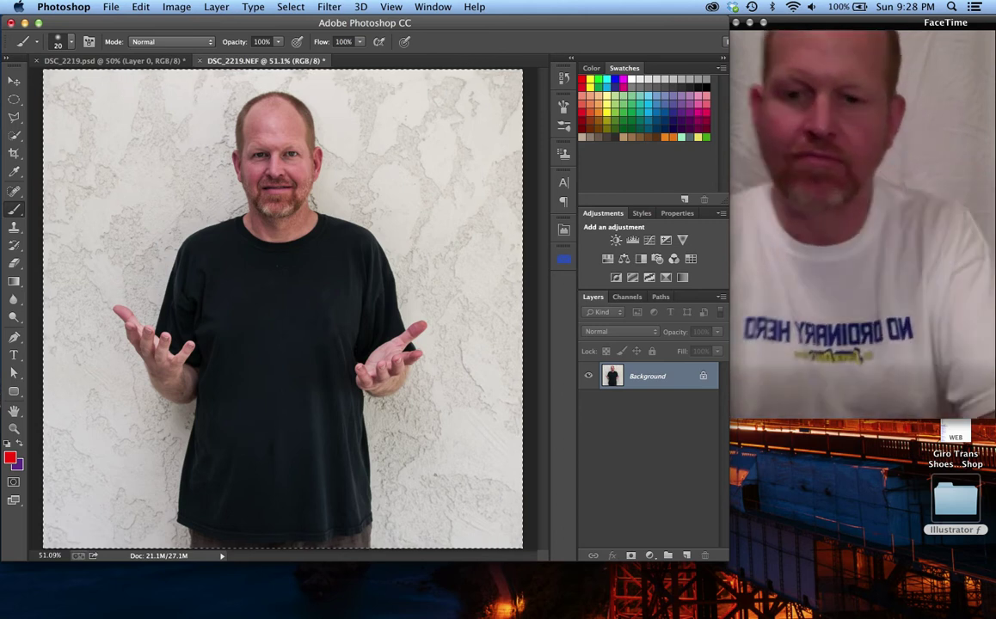
{"action": "key", "text": "super+c"}
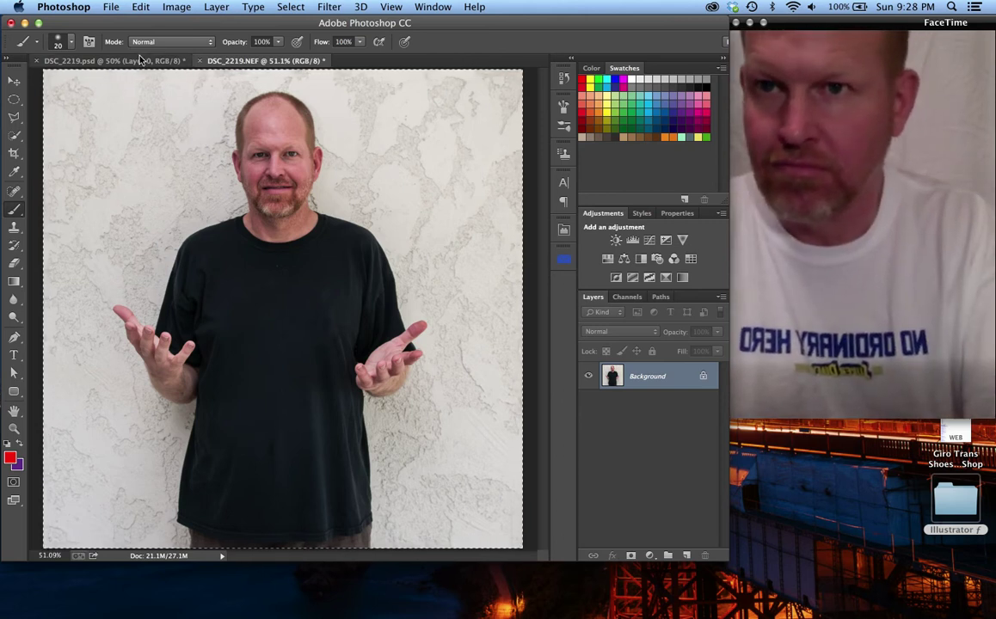
- Paste the photo into DSC_2219.psd as Layer 2 and move it below Layer 0
{"action": "left_click", "coordinate": [134, 62]}
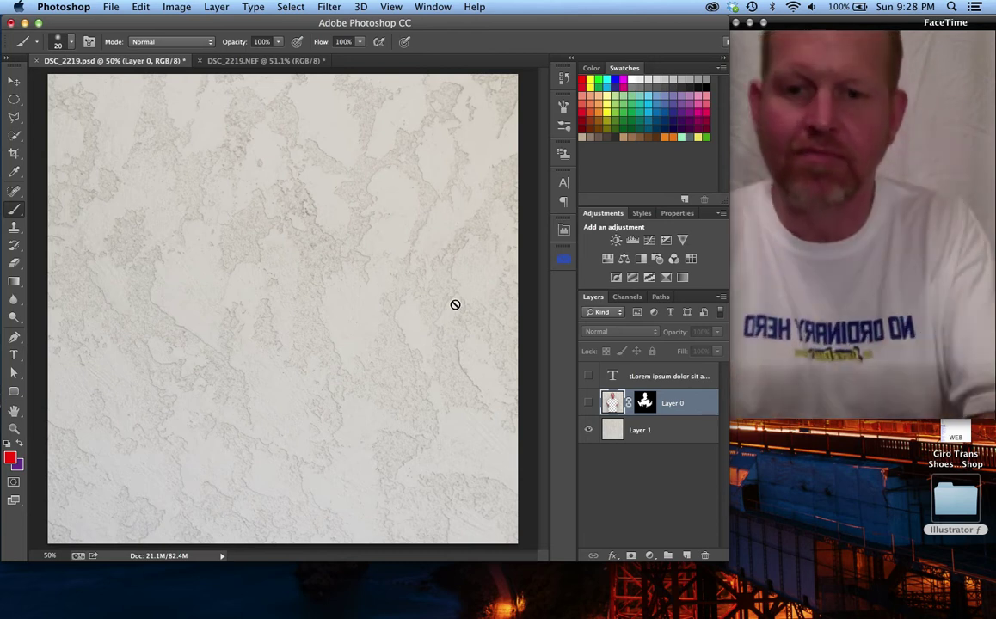
{"action": "key", "text": "ctrl+v"}
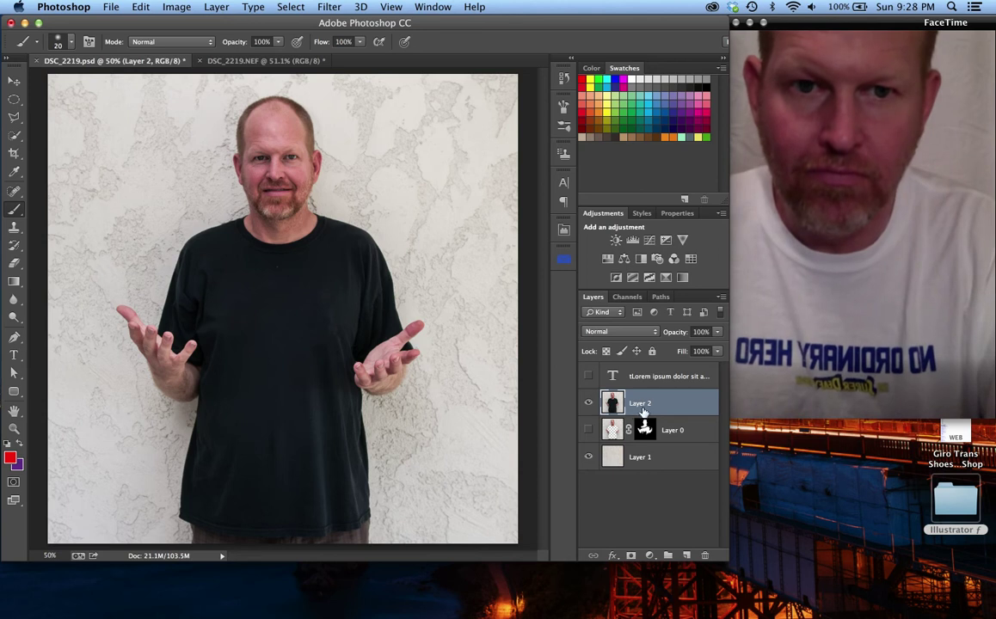
{"action": "left_click_drag", "start_coordinate": [642, 412], "coordinate": [646, 443]}
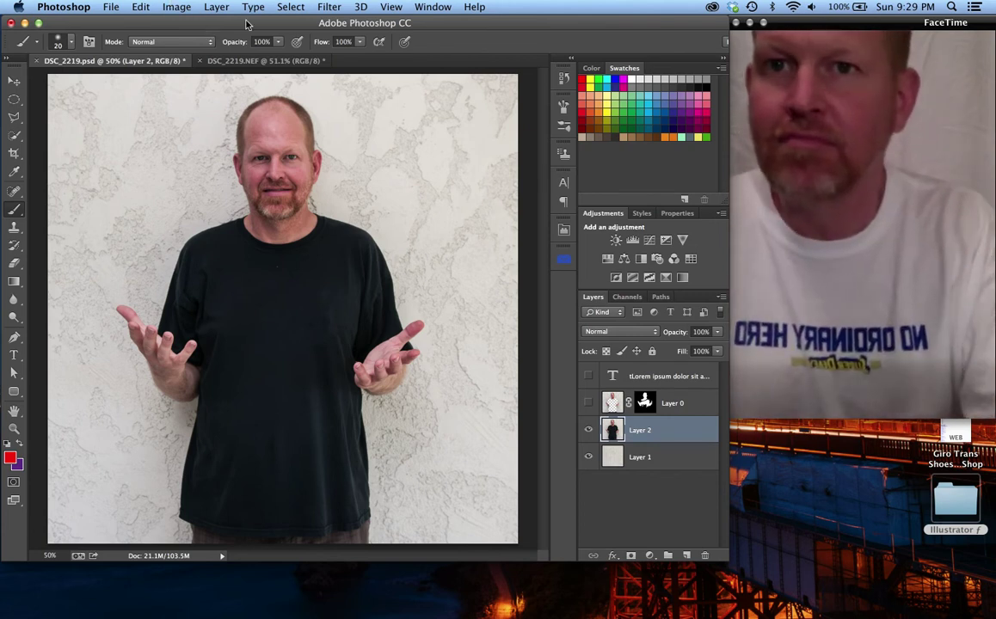
- Load the saved shirt channel selection, fill it with the wall texture, then deselect
{"action": "left_click", "coordinate": [292, 8]}
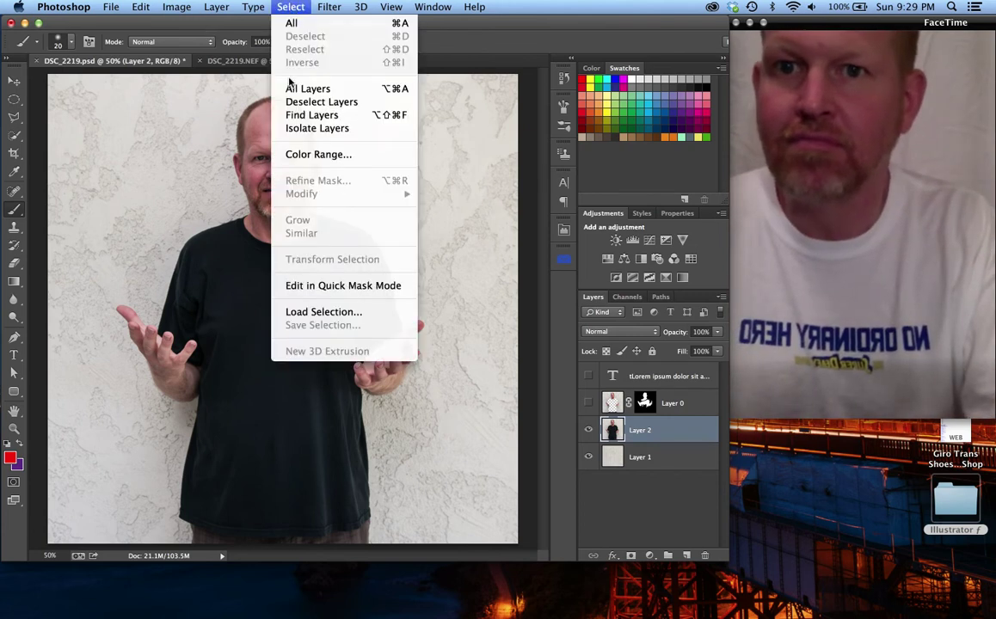
{"action": "left_click", "coordinate": [327, 312]}
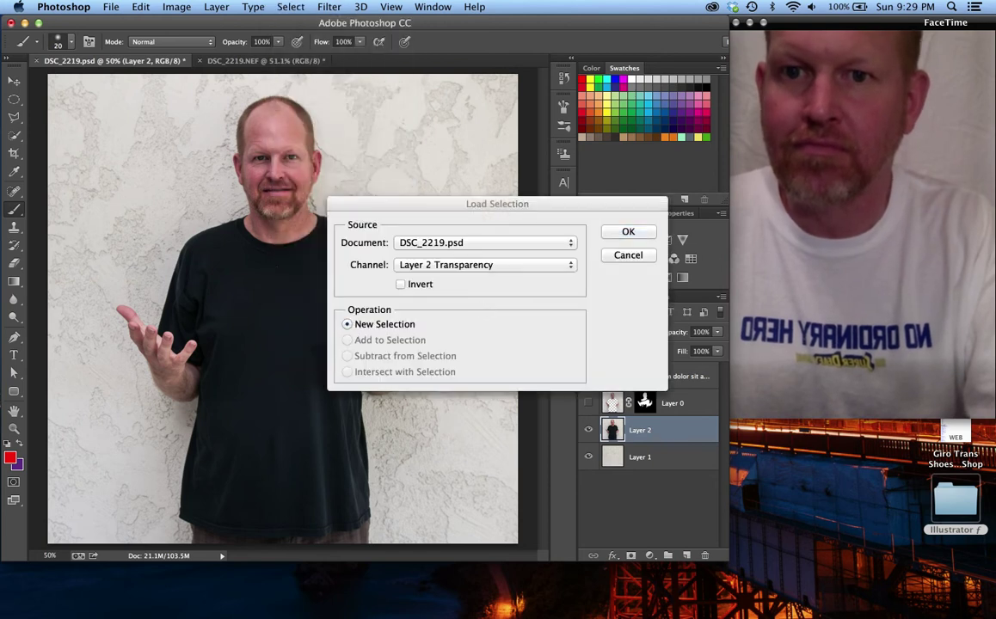
{"action": "left_click", "coordinate": [572, 266]}
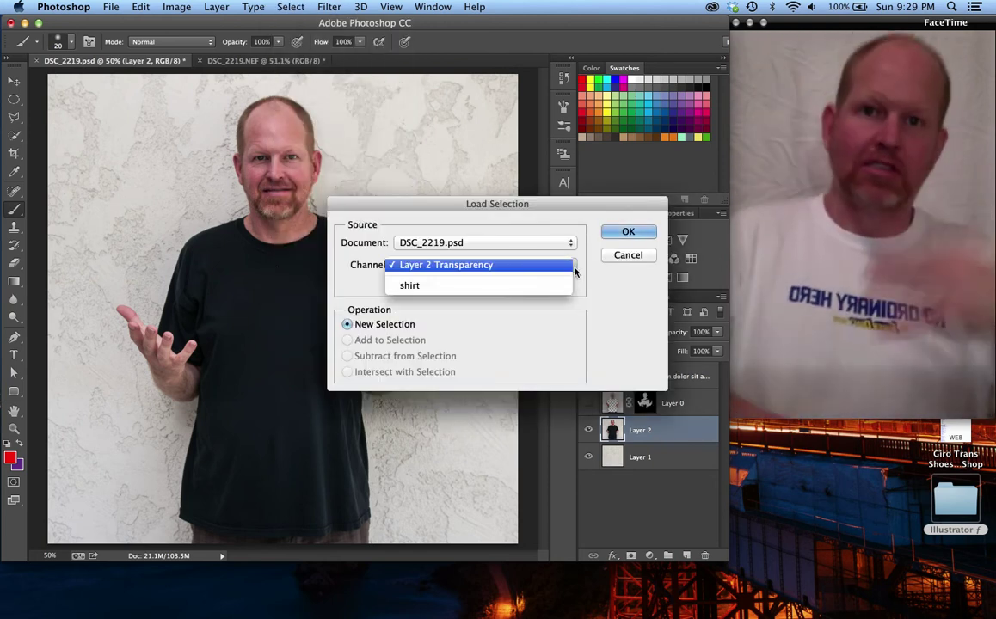
{"action": "left_click", "coordinate": [483, 294]}
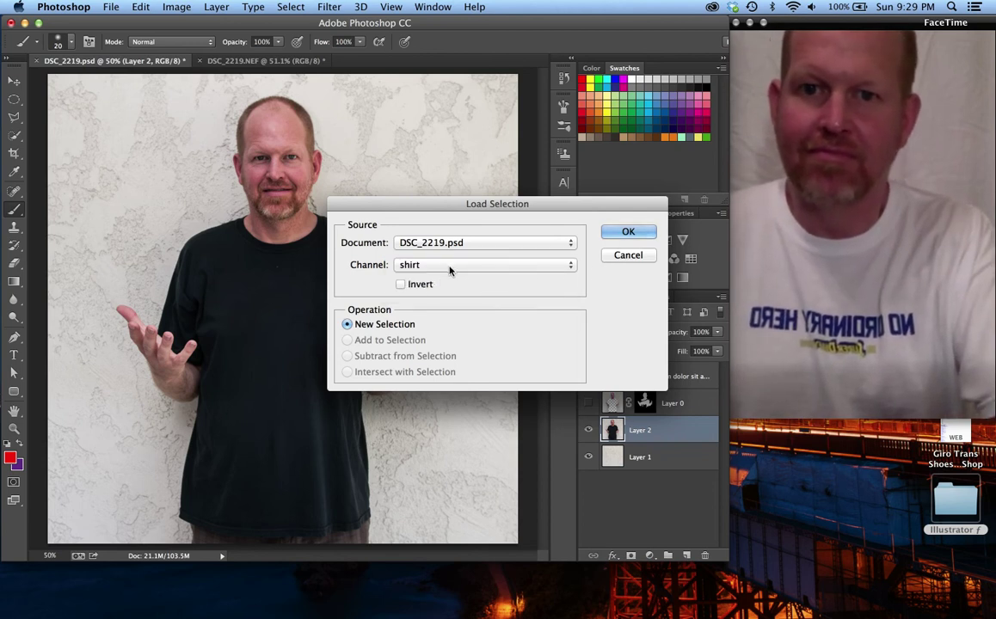
{"action": "left_click", "coordinate": [624, 230]}
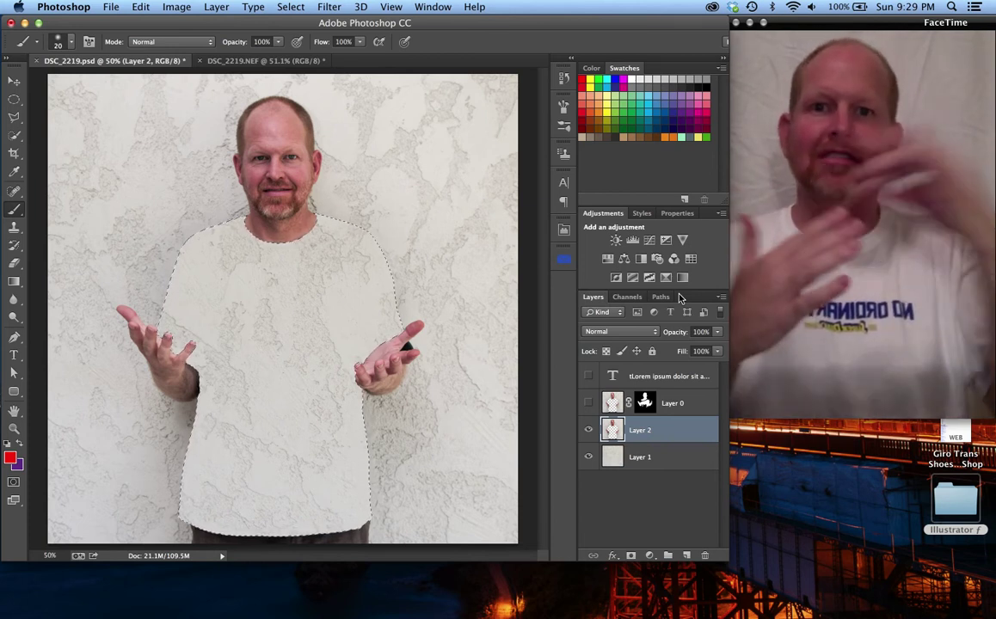
{"action": "key", "text": "super+d"}
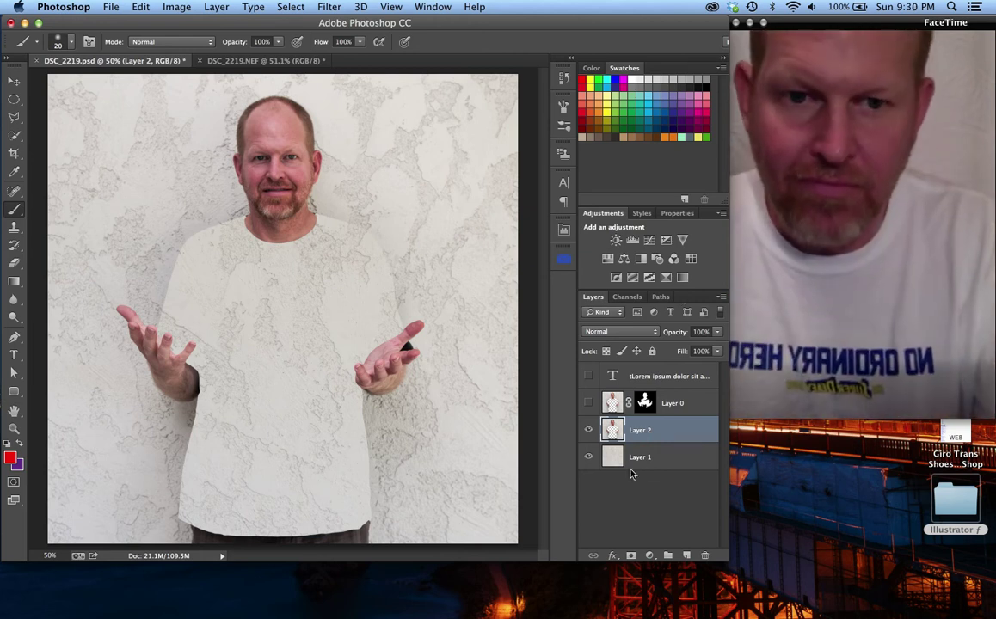
- Add a white layer mask to Layer 2 and enlarge the brush to size 300
{"action": "left_click", "coordinate": [629, 555]}
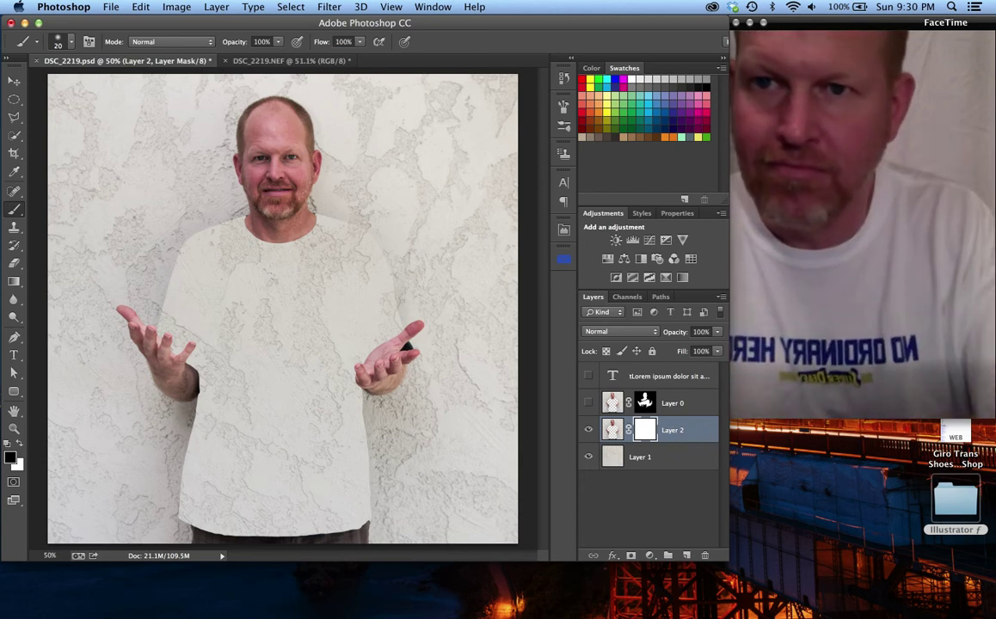
{"action": "key", "text": "bracketright"}
{"action": "key", "text": "bracketright"}
{"action": "key", "text": "bracketright"}
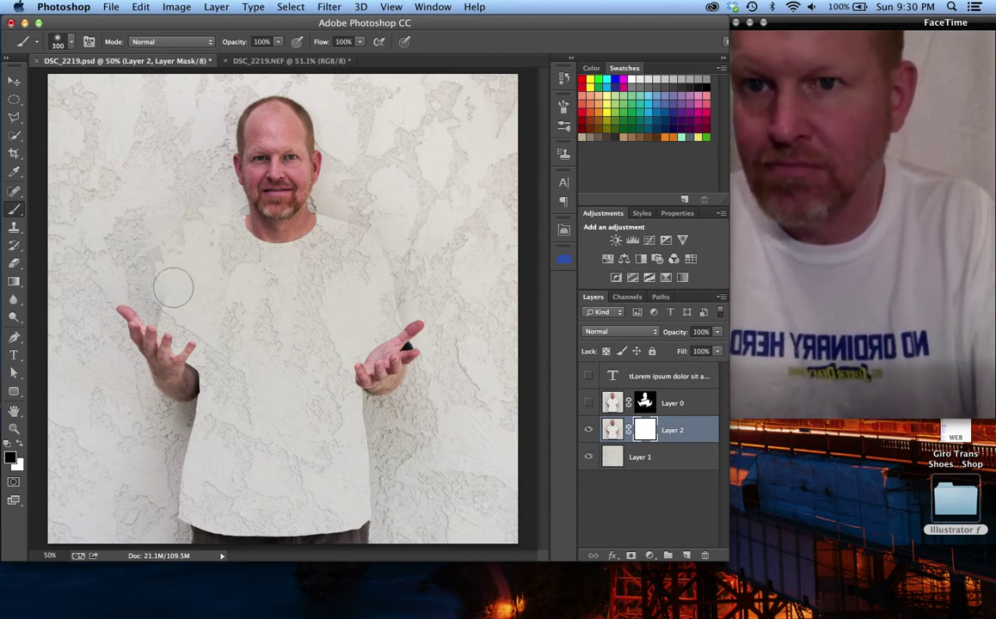
- Paint black on Layer 2's mask over the body, dark pants, lower-left strip and under the left arm
{"action": "left_click_drag", "start_coordinate": [174, 292], "coordinate": [353, 262]}
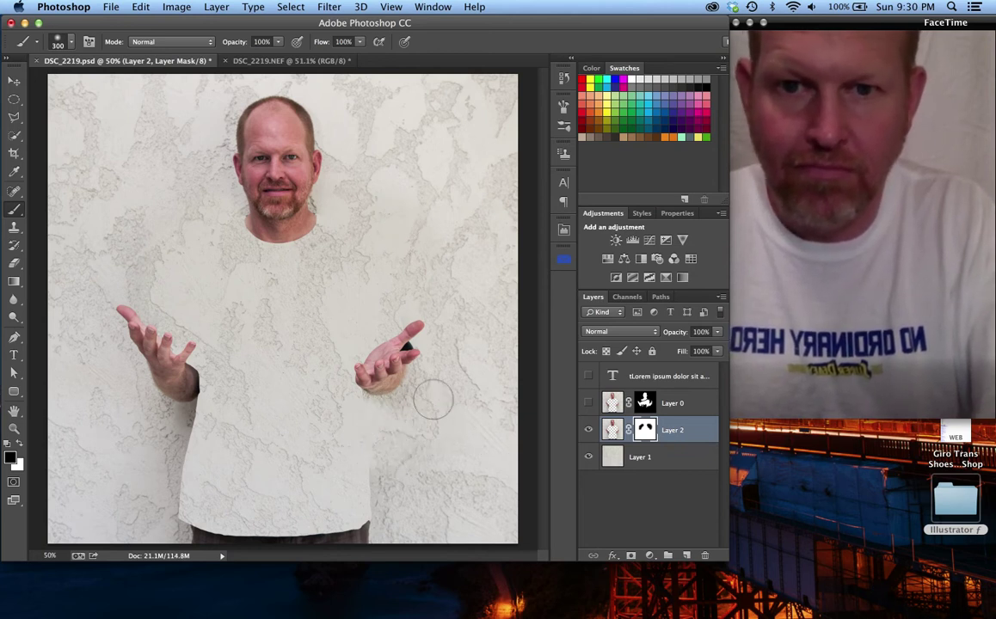
{"action": "left_click_drag", "start_coordinate": [378, 517], "coordinate": [286, 535]}
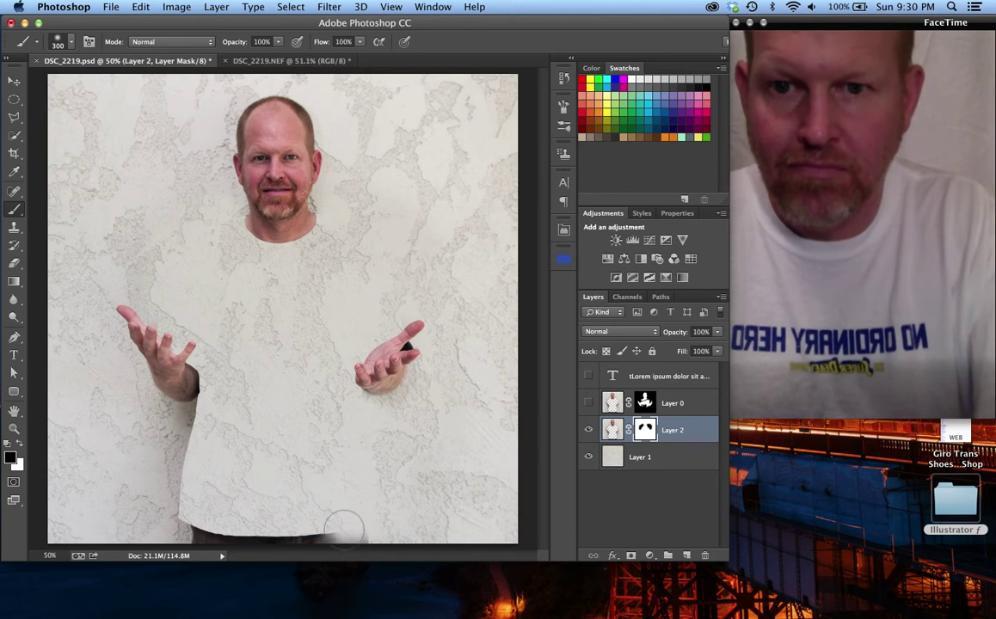
{"action": "left_click_drag", "start_coordinate": [200, 531], "coordinate": [184, 522]}
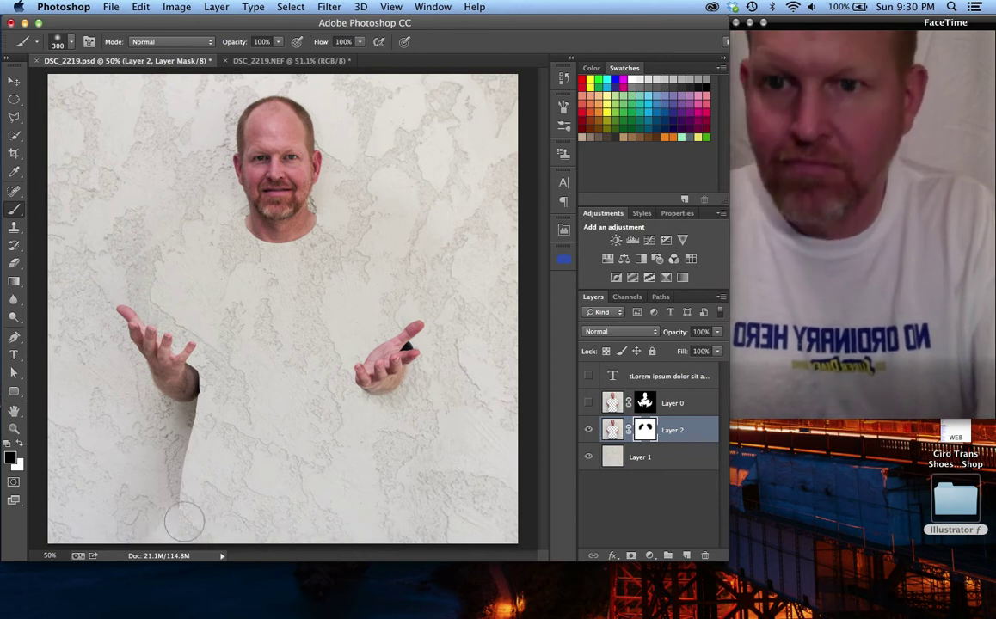
{"action": "mouse_move", "coordinate": [180, 467]}
{"action": "left_mouse_down"}
{"action": "mouse_move", "coordinate": [181, 447]}
{"action": "mouse_move", "coordinate": [220, 396]}
{"action": "left_mouse_up"}
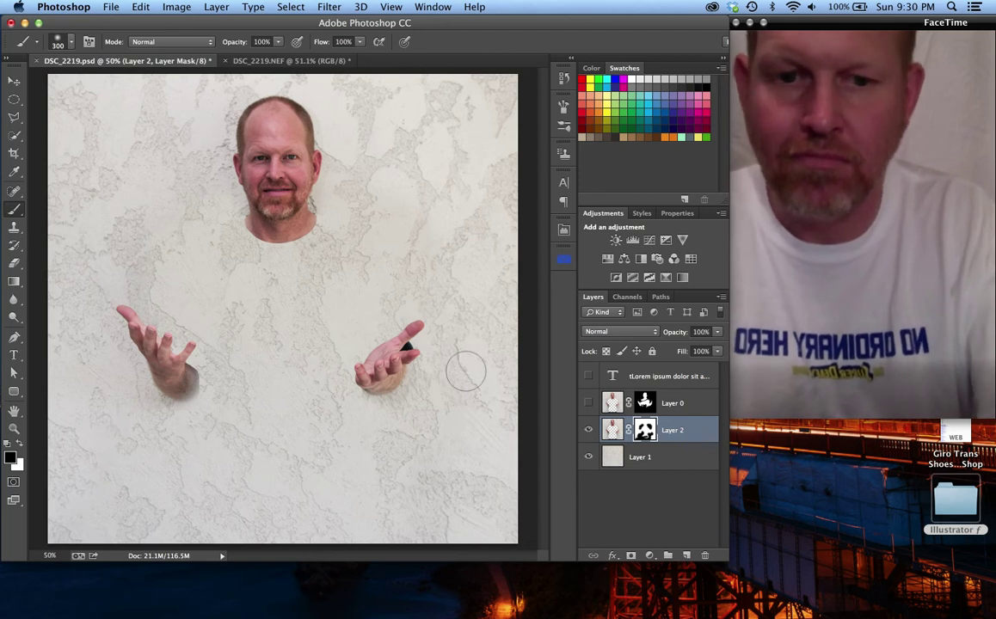
{"action": "key", "text": "ctrl+1"}
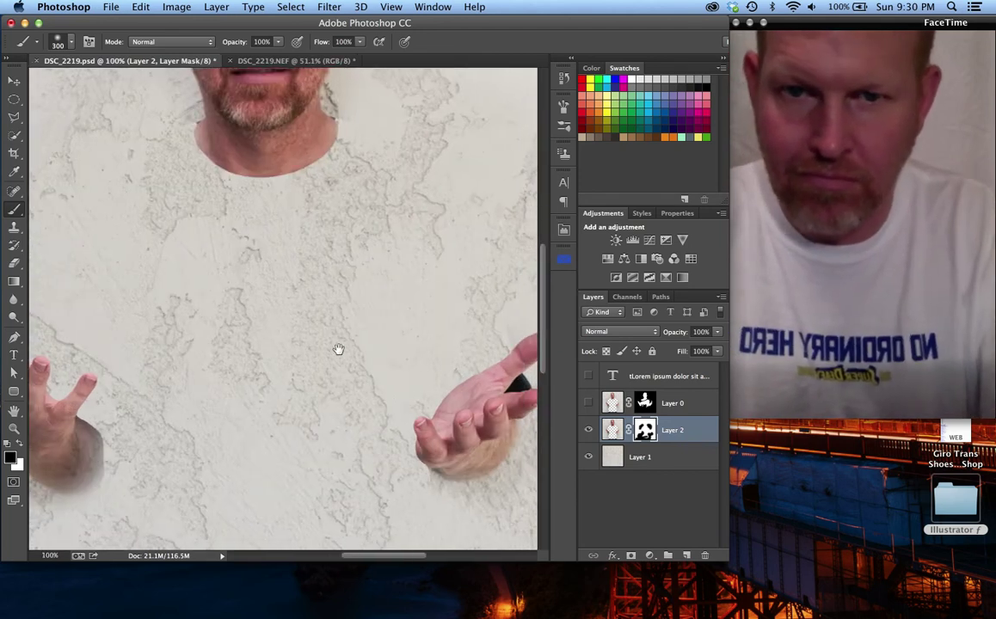
- Shrink the brush to size 30 and soften the mask edges around the neck and wrists
{"action": "scroll", "coordinate": [338, 351], "scroll_direction": "right", "scroll_amount": 5}
{"action": "scroll", "coordinate": [338, 351], "scroll_direction": "down", "scroll_amount": 3}
{"action": "key", "text": "bracketleft"}
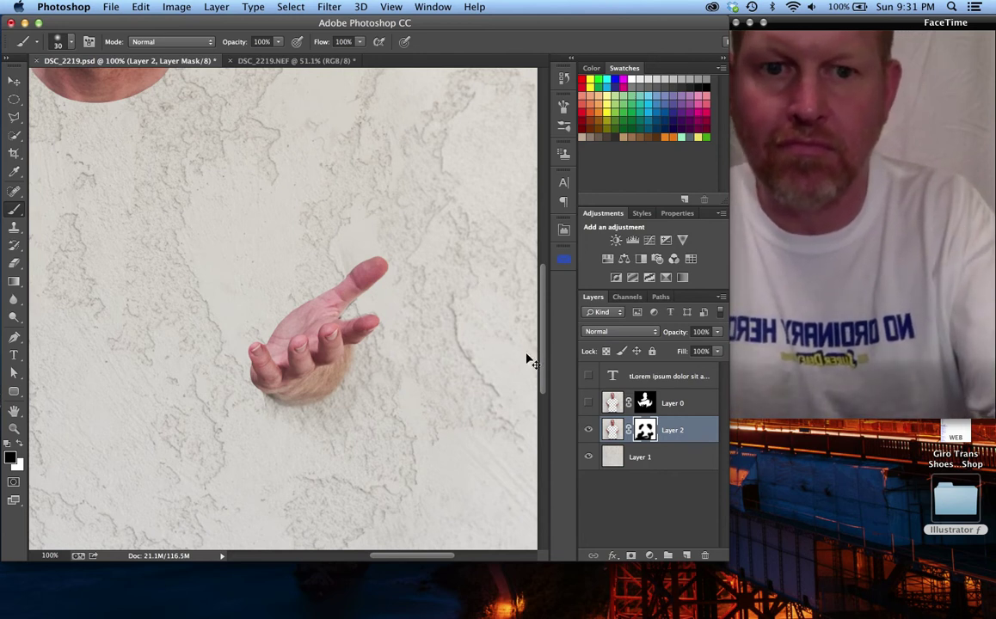
{"action": "key", "text": "ctrl+0"}
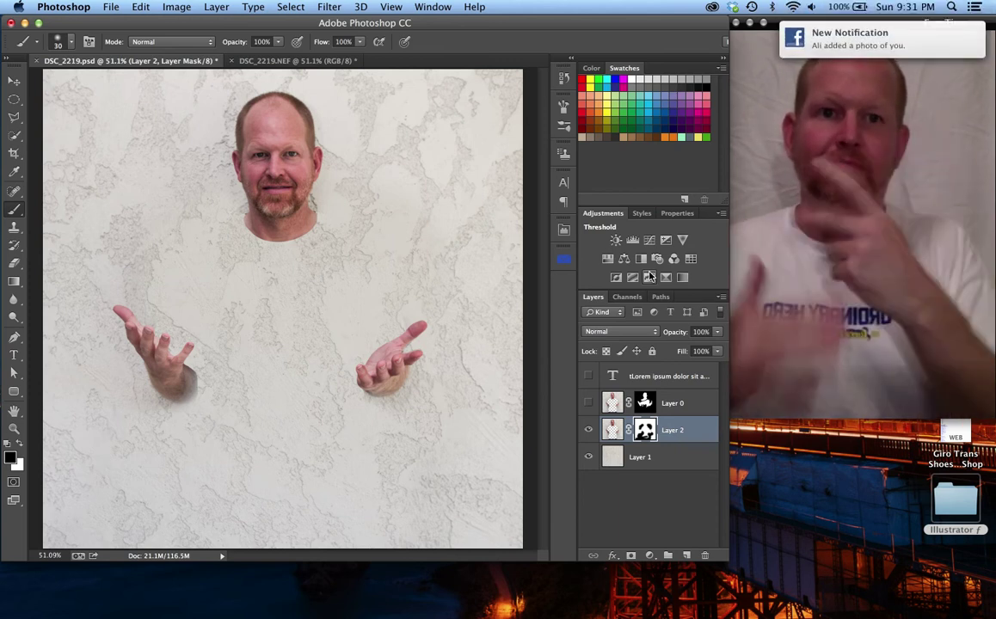
- Reload the saved shirt channel as a selection and zoom in to check its edges around the hands
{"action": "left_click", "coordinate": [290, 7]}
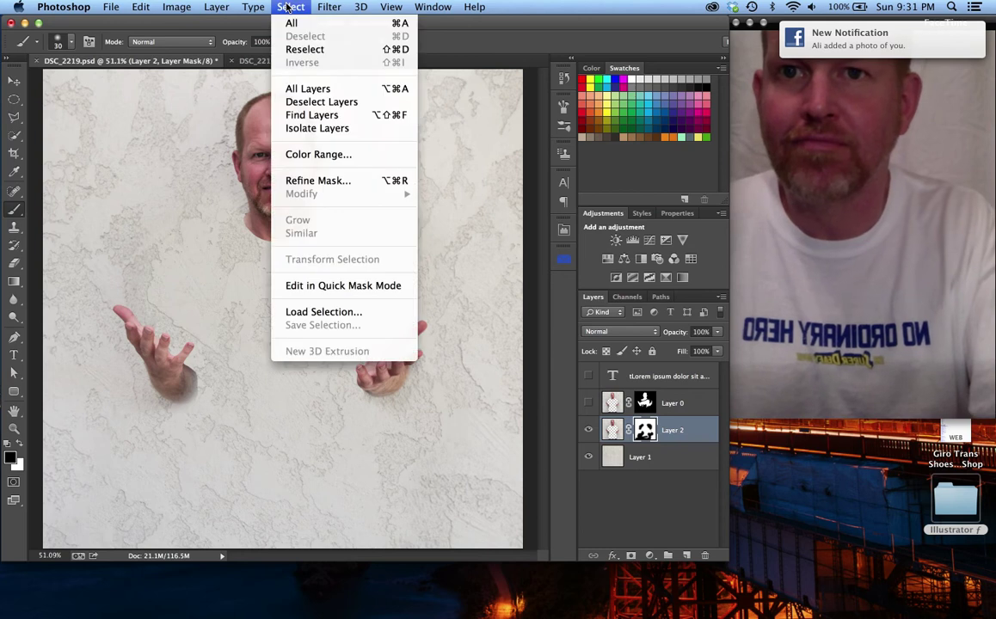
{"action": "left_click", "coordinate": [327, 313]}
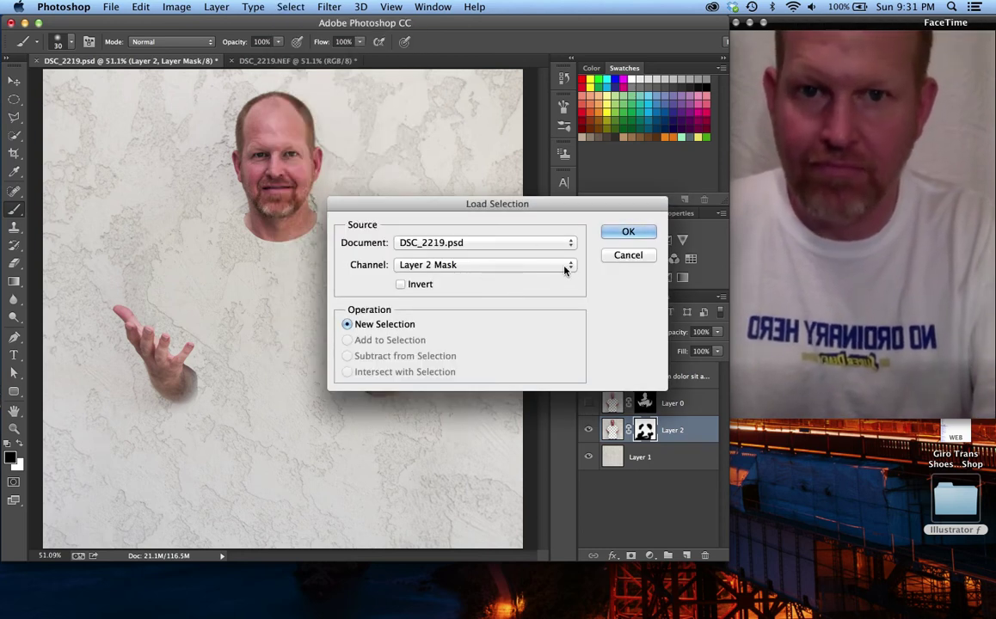
{"action": "left_click", "coordinate": [565, 267]}
{"action": "left_click", "coordinate": [532, 298]}
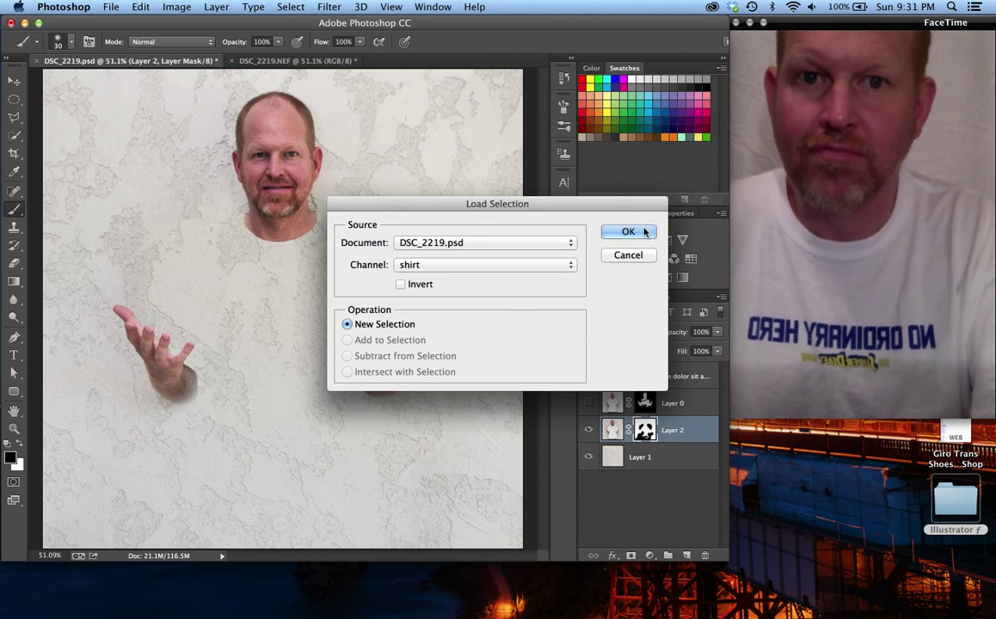
{"action": "left_click", "coordinate": [645, 232]}
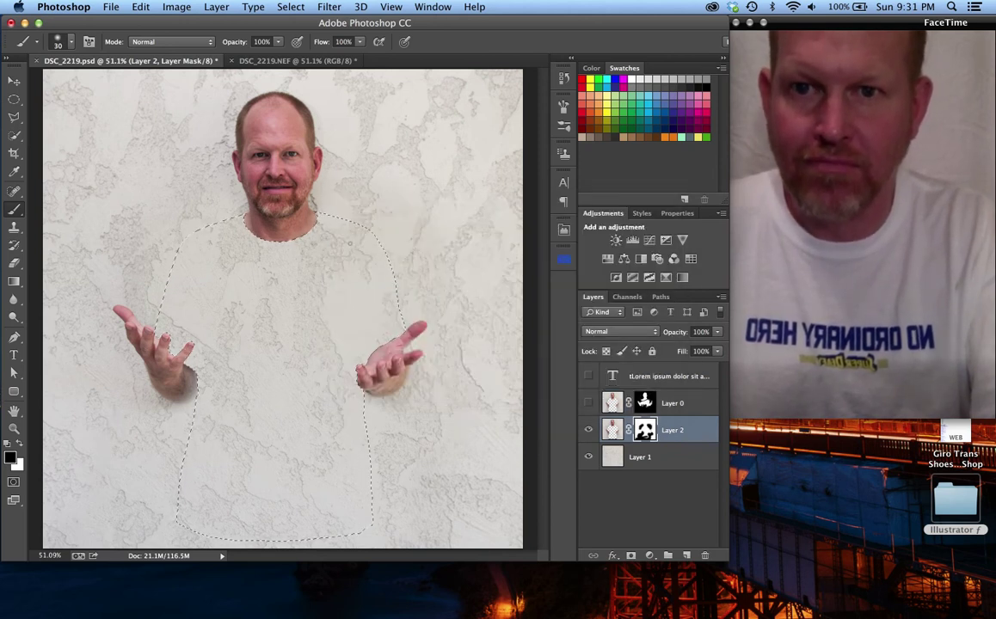
{"action": "key", "text": "super+1"}
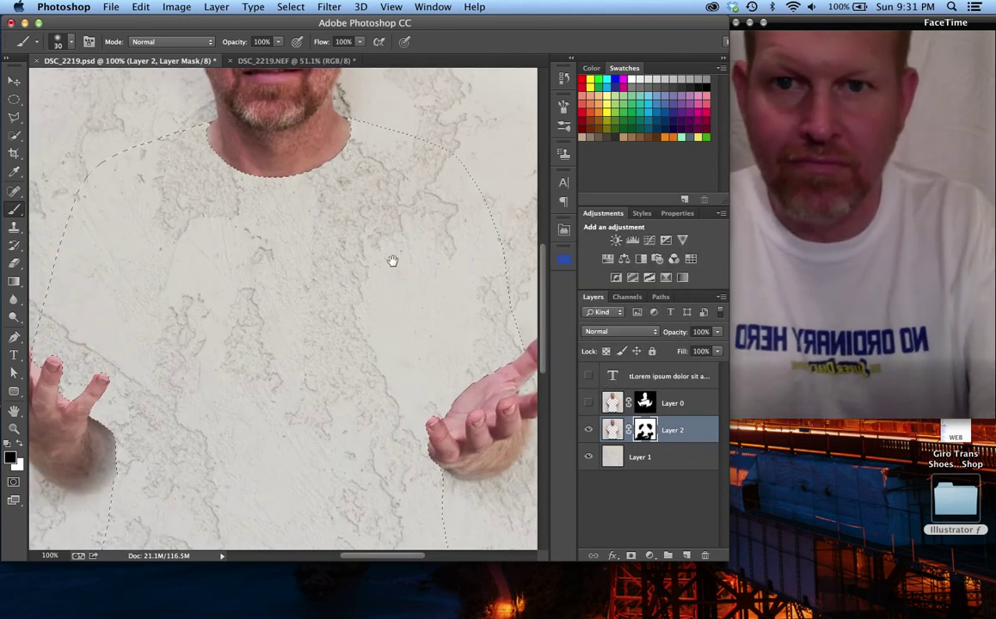
{"action": "mouse_move", "coordinate": [392, 262]}
{"action": "left_mouse_down"}
{"action": "mouse_move", "coordinate": [296, 342]}
{"action": "mouse_move", "coordinate": [293, 275]}
{"action": "mouse_move", "coordinate": [415, 93]}
{"action": "left_mouse_up"}
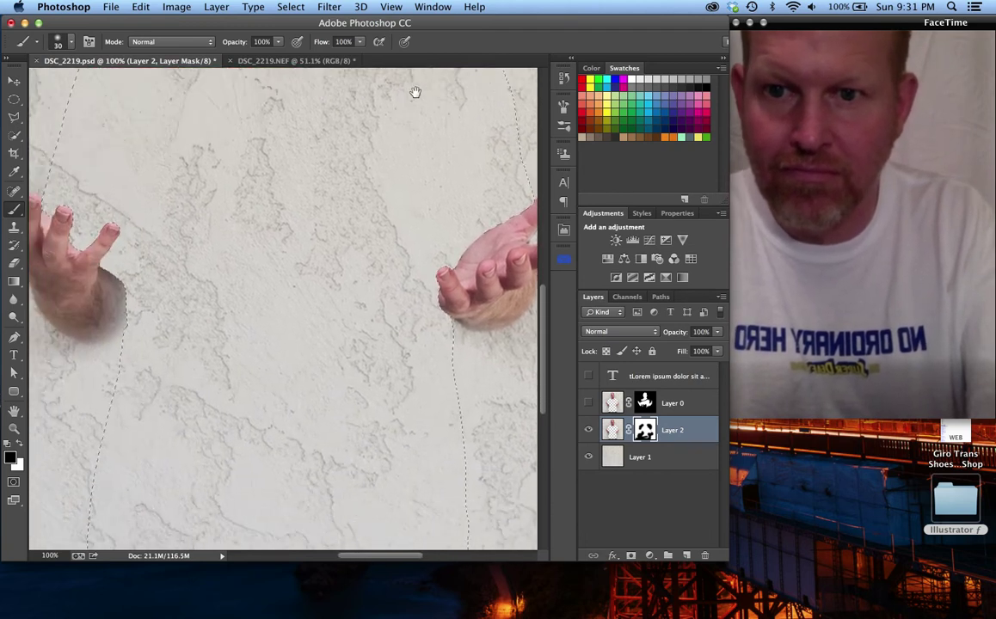
{"action": "mouse_move", "coordinate": [375, 344]}
{"action": "left_mouse_down"}
{"action": "mouse_move", "coordinate": [375, 301]}
{"action": "mouse_move", "coordinate": [433, 138]}
{"action": "left_mouse_up"}
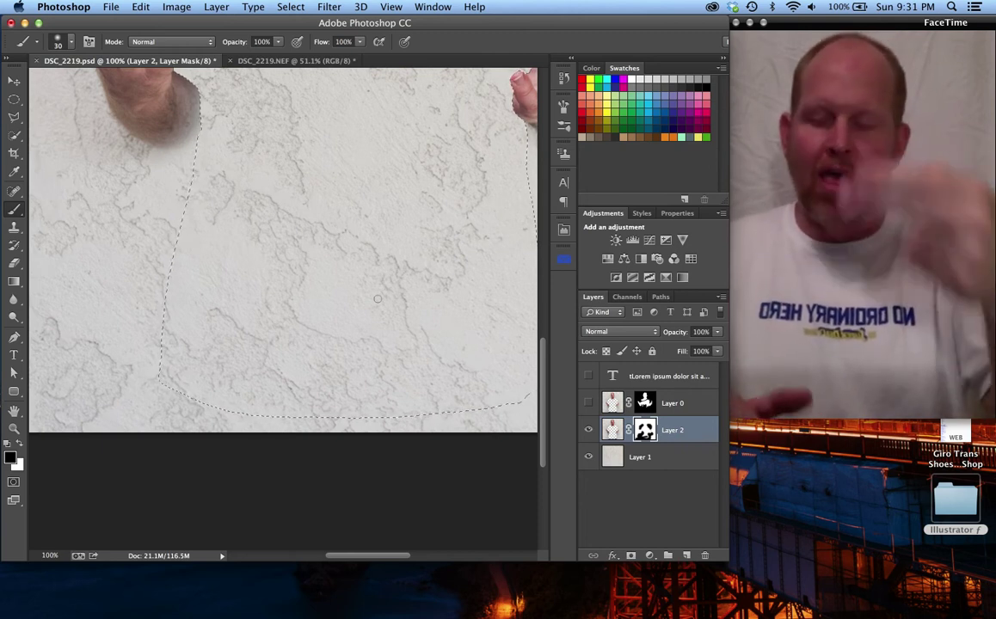
{"action": "key", "text": "super+0"}
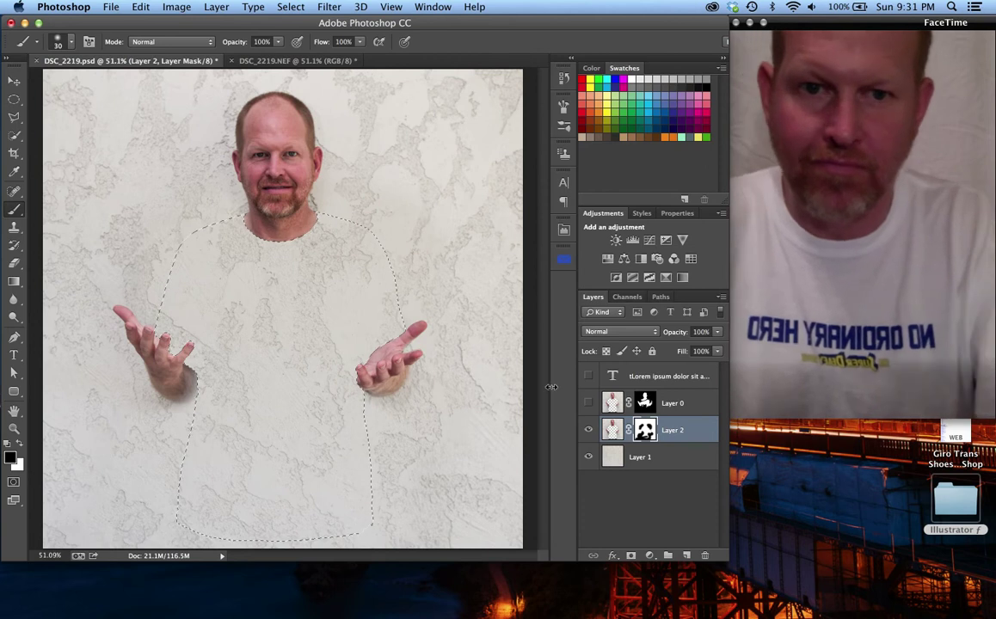
- Convert the shirt selection into a Work Path in the Paths panel
{"action": "left_click", "coordinate": [661, 297]}
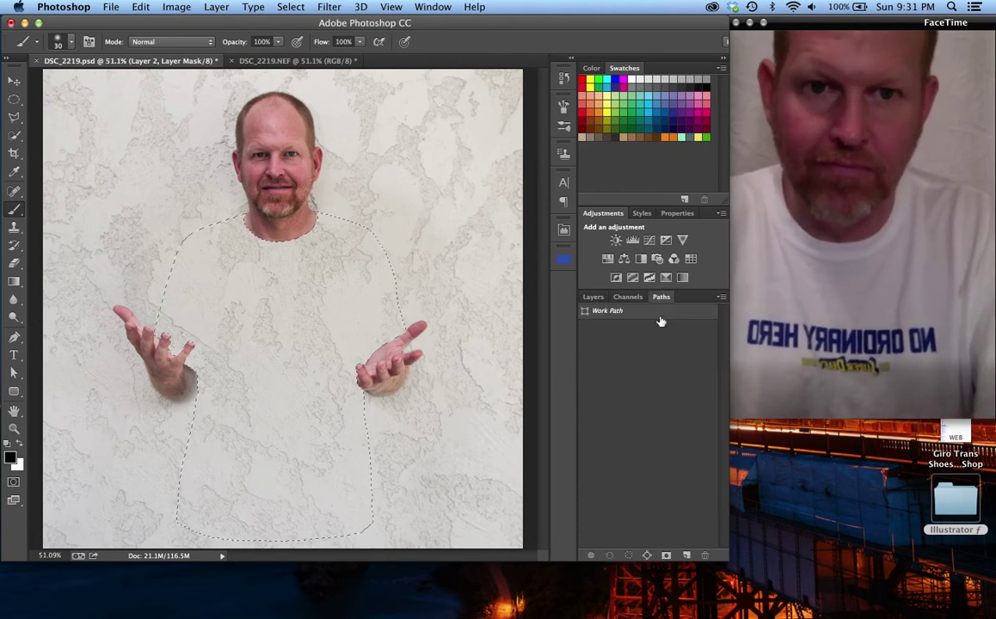
{"action": "left_click", "coordinate": [660, 315]}
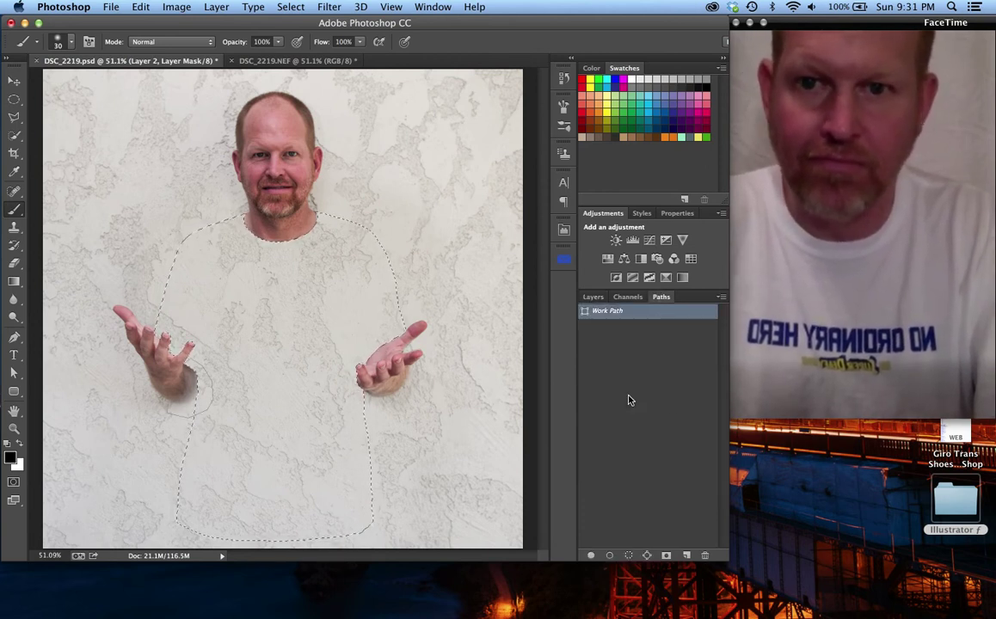
{"action": "left_click", "coordinate": [647, 557]}
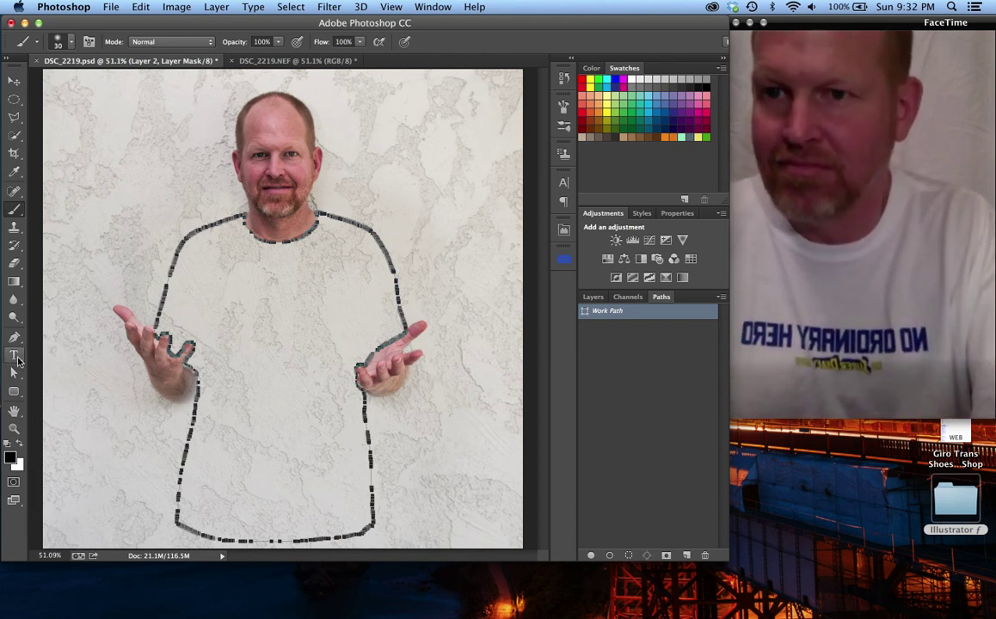
- Switch to the Horizontal Type tool, set to Champagne & Limousines Bold, 18 pt
{"action": "left_click", "coordinate": [15, 357]}
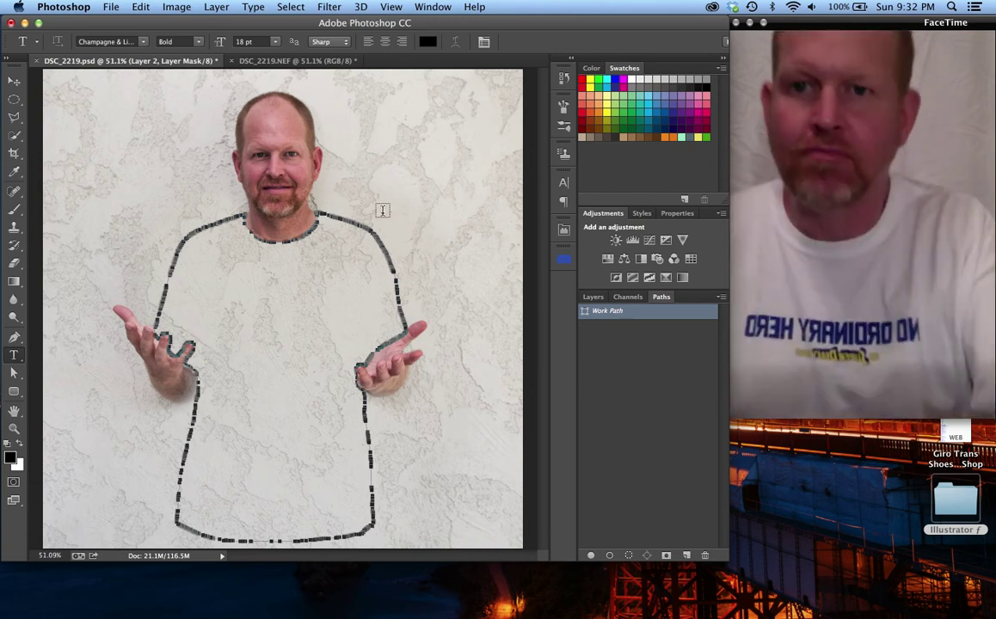
- Create area type inside the shirt path, type a trial row of 'dddddddd', then delete it
{"action": "left_click", "coordinate": [325, 217]}
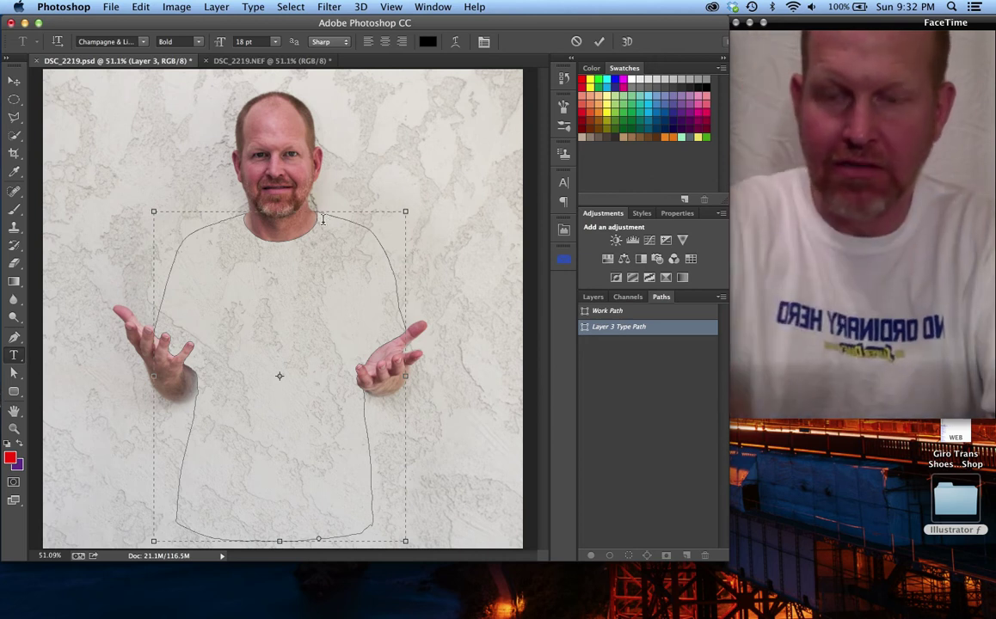
{"action": "key", "text": "ctrl+plus"}
{"action": "key", "text": "ctrl+plus"}
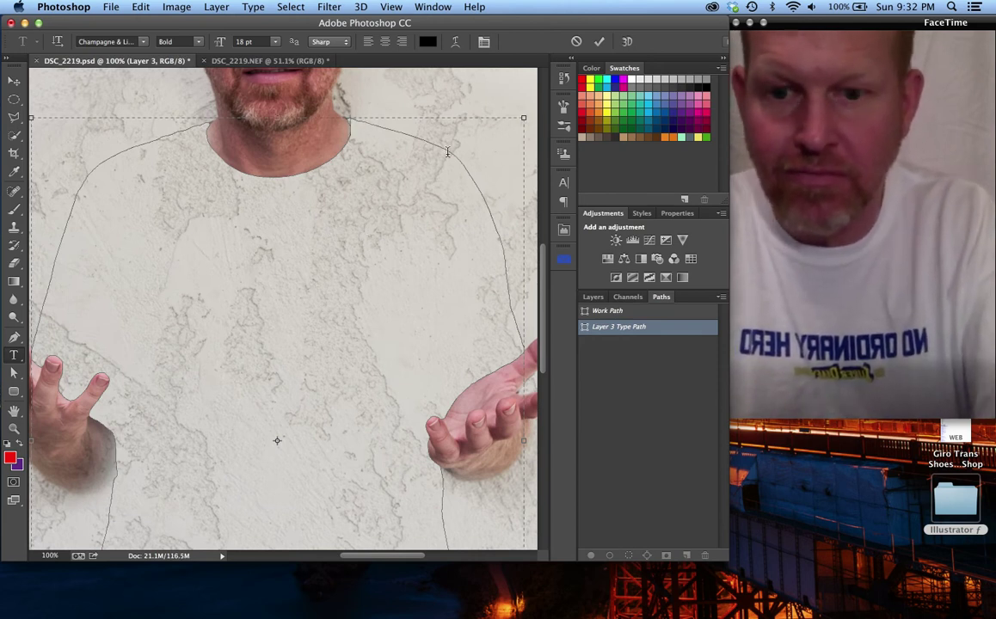
{"action": "type", "text": "dddd"}
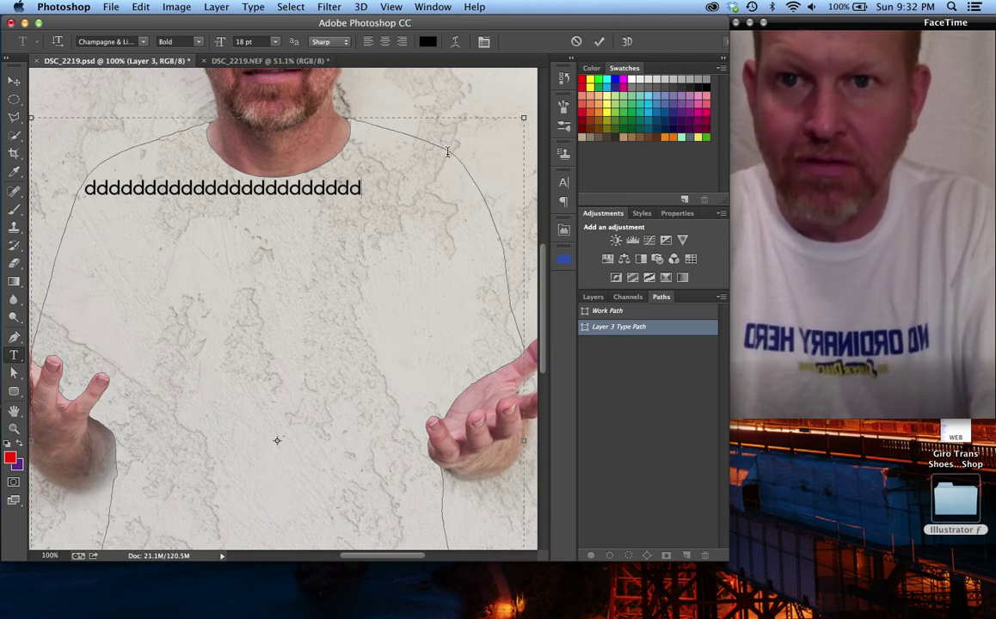
{"action": "type", "text": "dddd"}
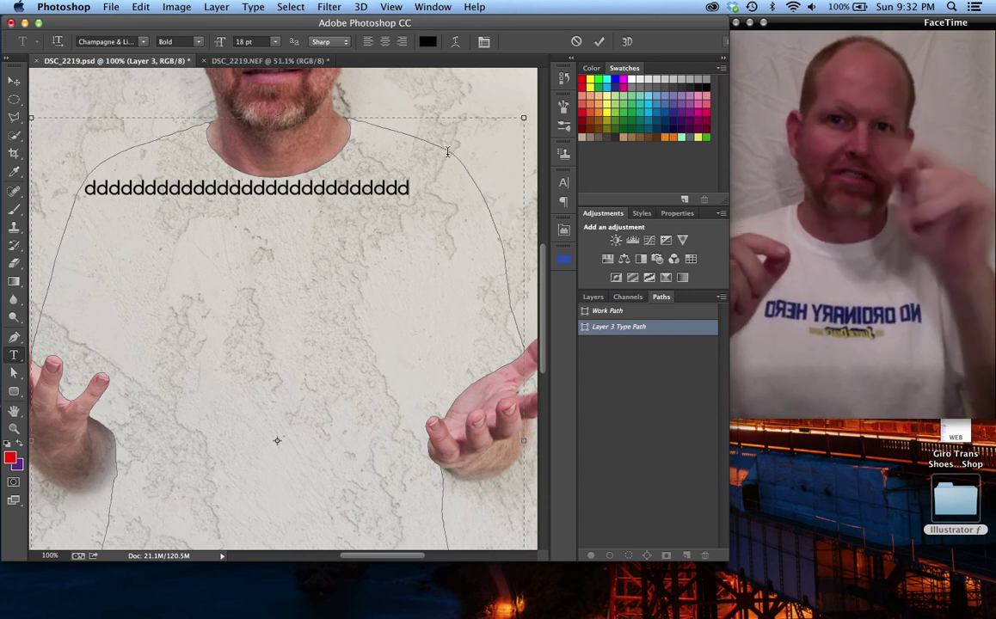
{"action": "key", "text": "BackSpace"}
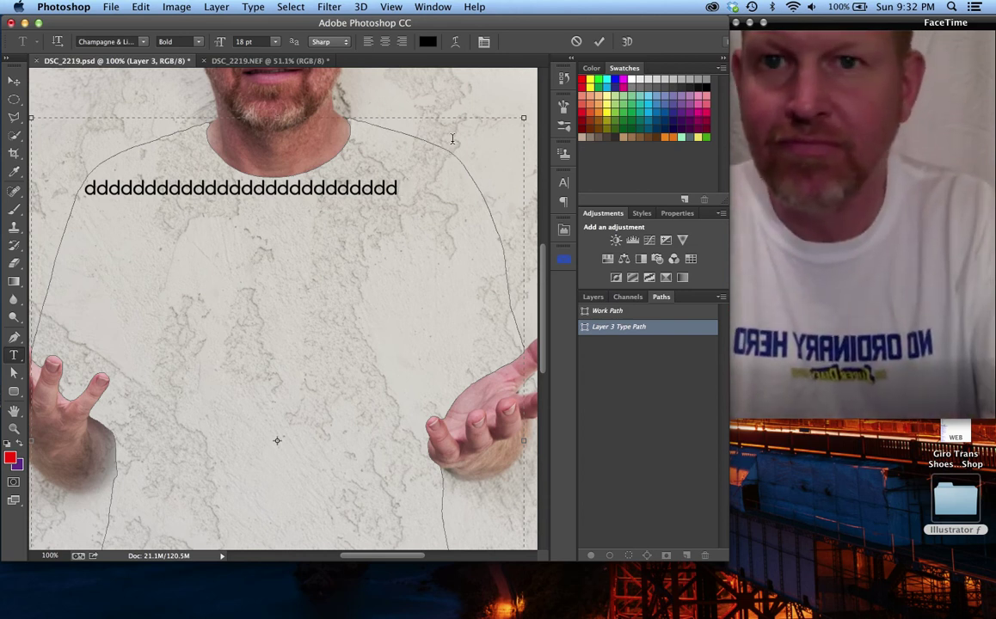
{"action": "key", "text": "BackSpace"}
{"action": "key", "text": "BackSpace"}
{"action": "key", "text": "BackSpace"}
{"action": "key", "text": "BackSpace"}
{"action": "key", "text": "BackSpace"}
{"action": "key", "text": "BackSpace"}
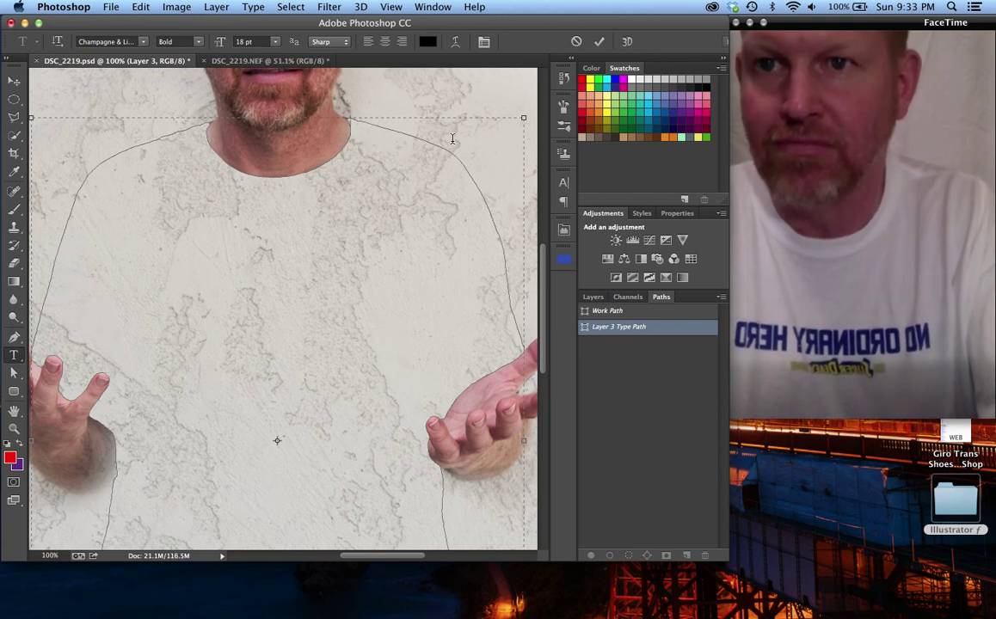
- Set the type size to 16 pt, commit it, and click in the shirt area again
{"action": "left_click", "coordinate": [274, 43]}
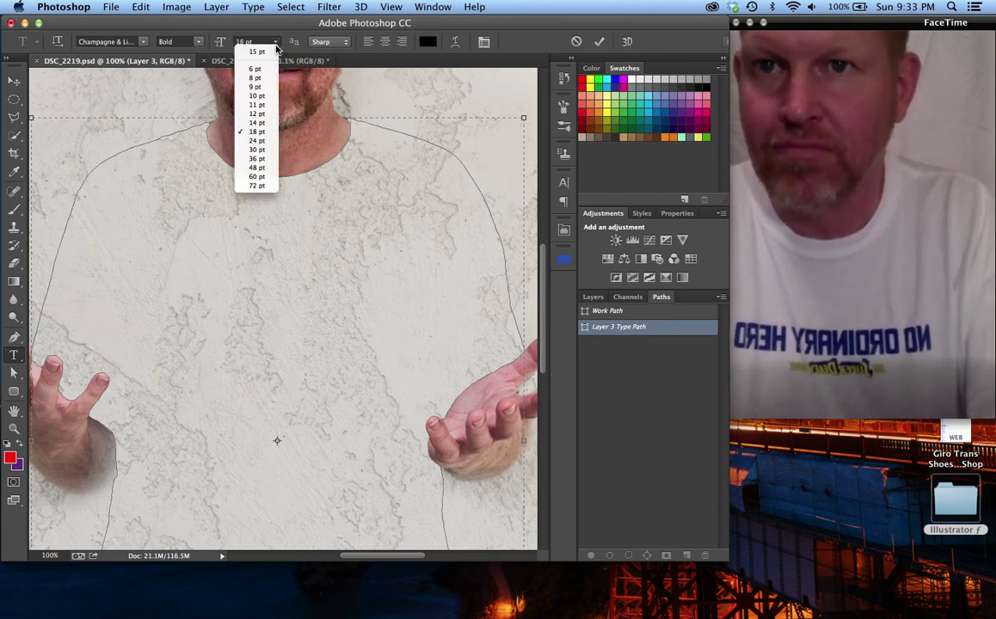
{"action": "left_click", "coordinate": [263, 123]}
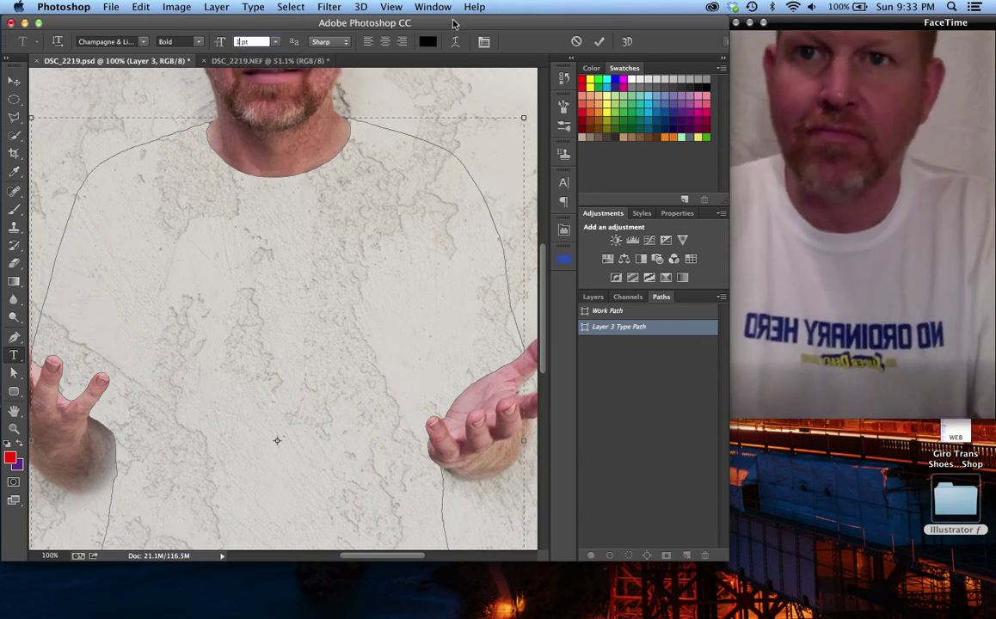
{"action": "type", "text": "6"}
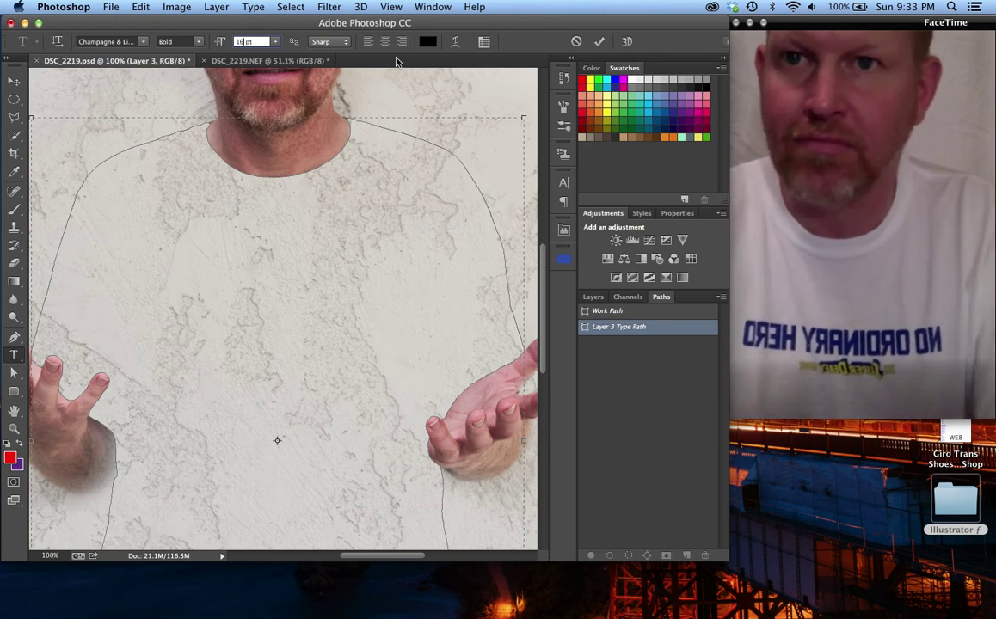
{"action": "left_click", "coordinate": [600, 42]}
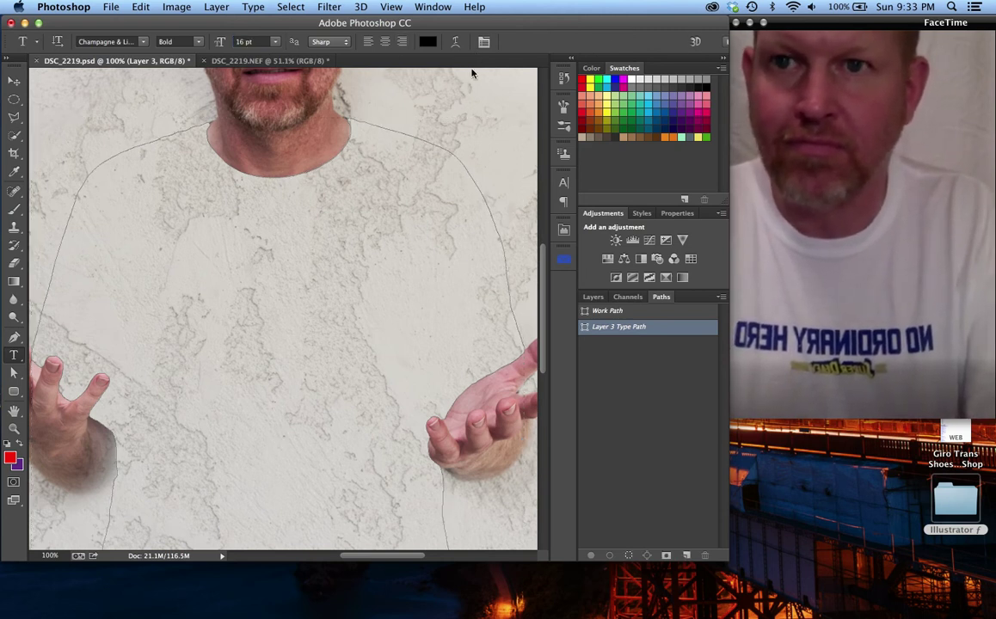
{"action": "left_click", "coordinate": [361, 140]}
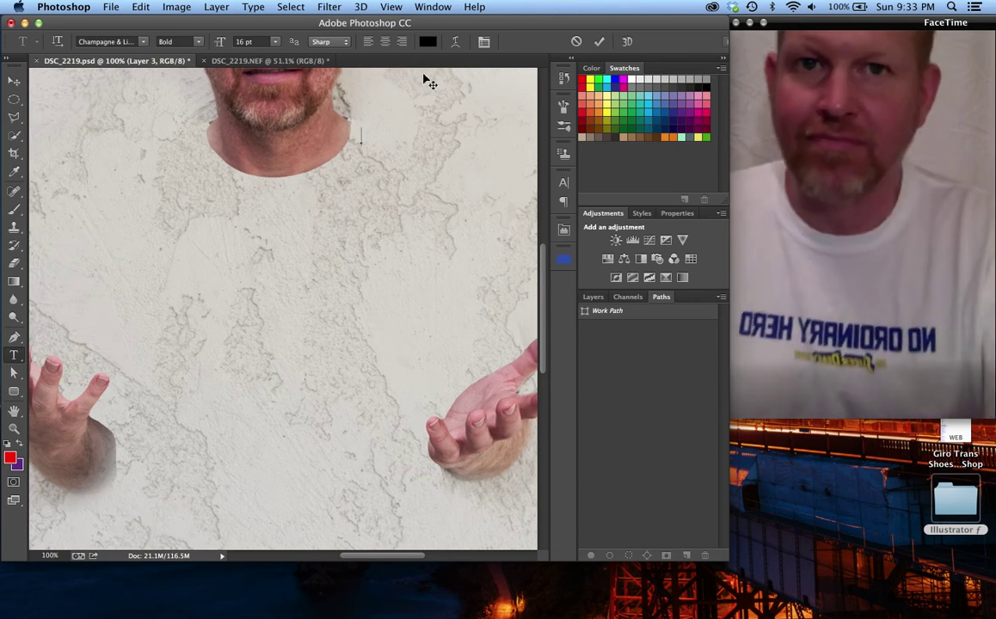
- Select the Work Path and create a fresh empty shirt-shaped type area as Layer 4
{"action": "left_click", "coordinate": [578, 42]}
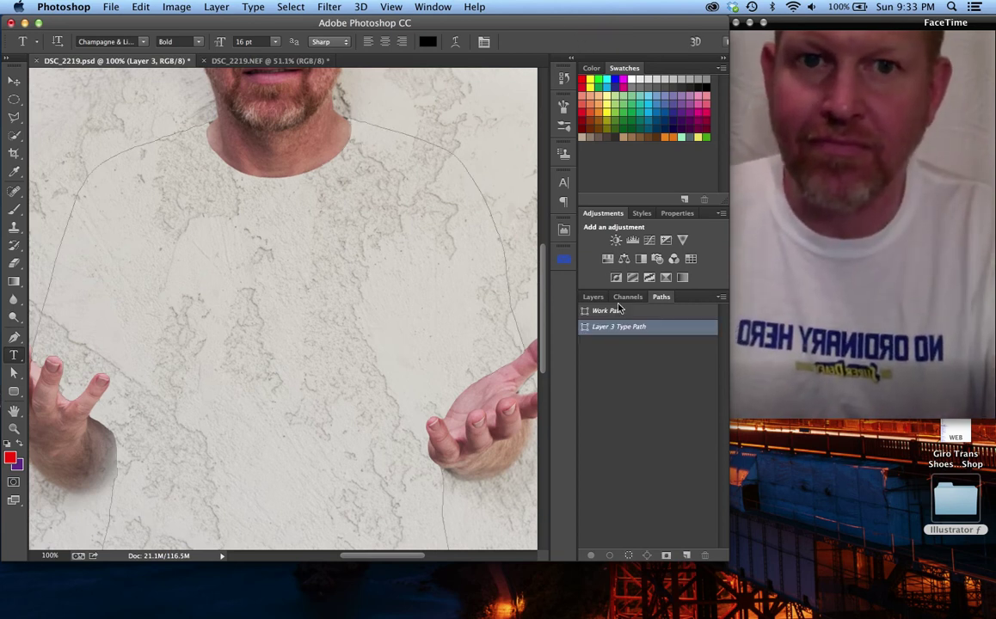
{"action": "left_click", "coordinate": [633, 313]}
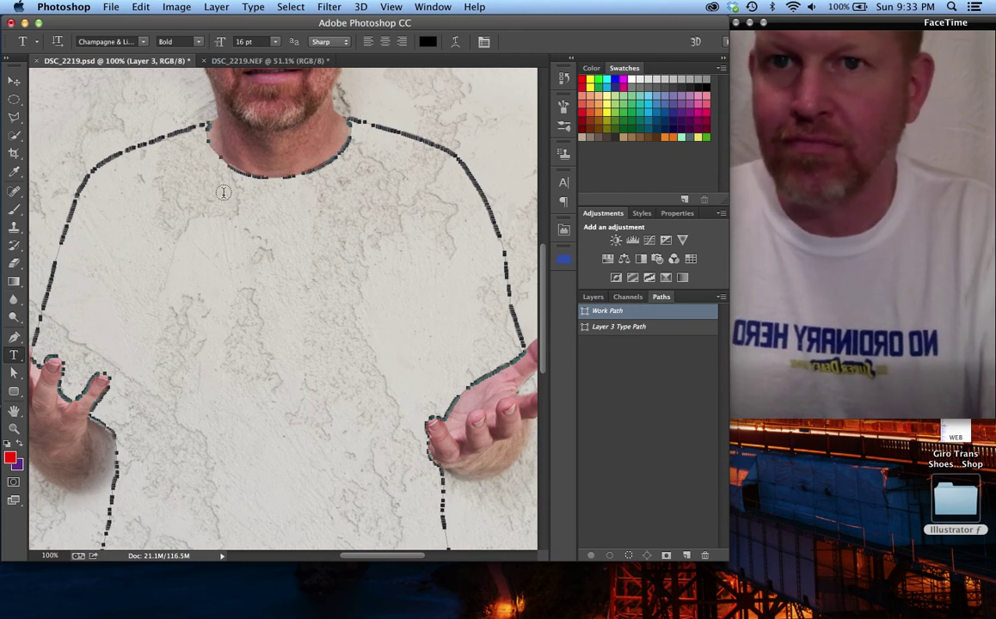
{"action": "left_click", "coordinate": [357, 129]}
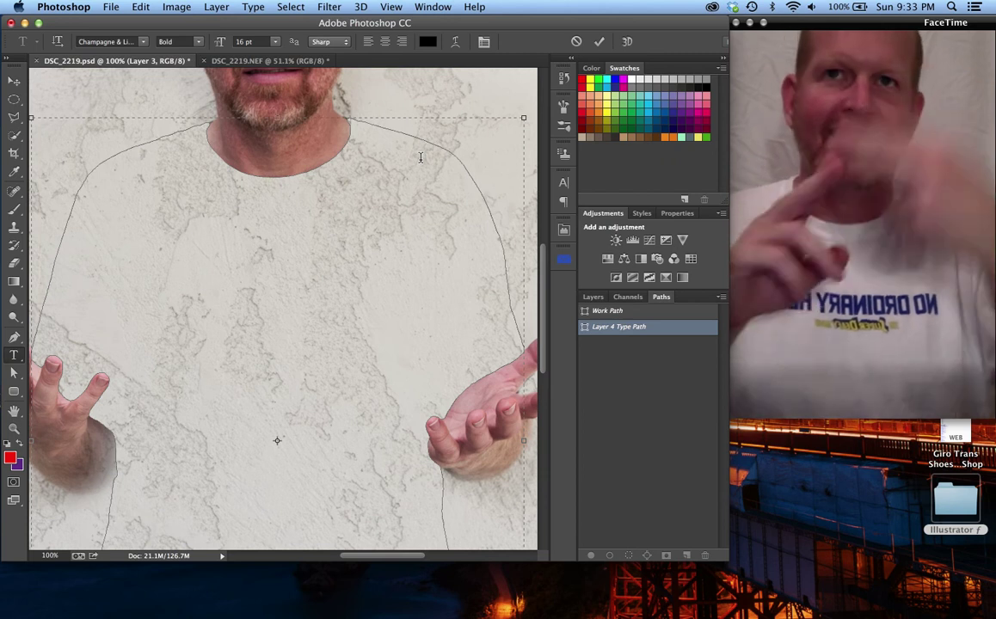
{"action": "left_click", "coordinate": [247, 7]}
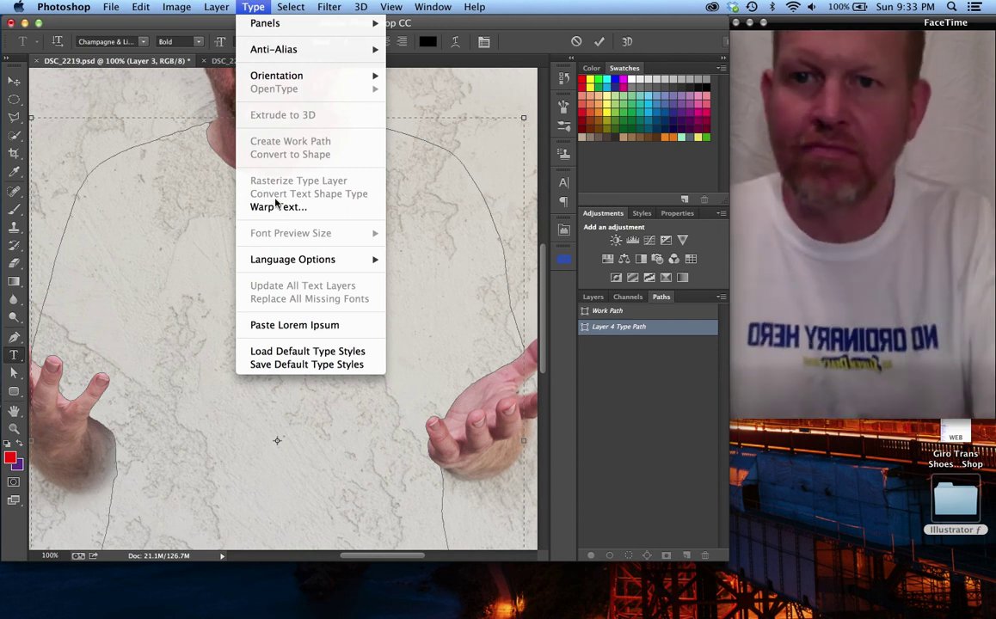
- Paste Lorem Ipsum placeholder text into the shirt-shaped type area and fit the image on screen
{"action": "left_click", "coordinate": [294, 326]}
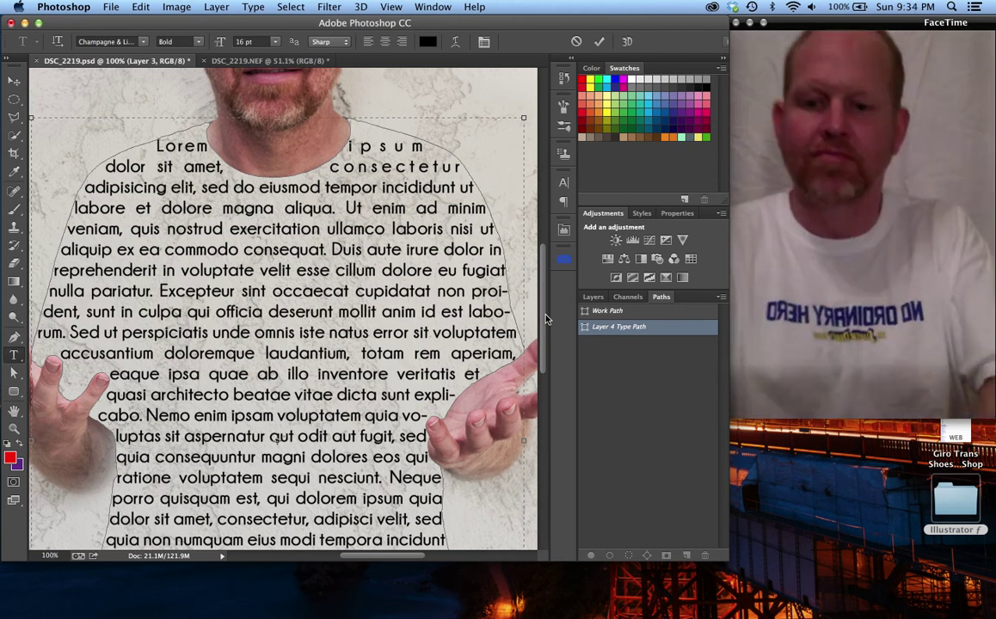
{"action": "key", "text": "super+0"}
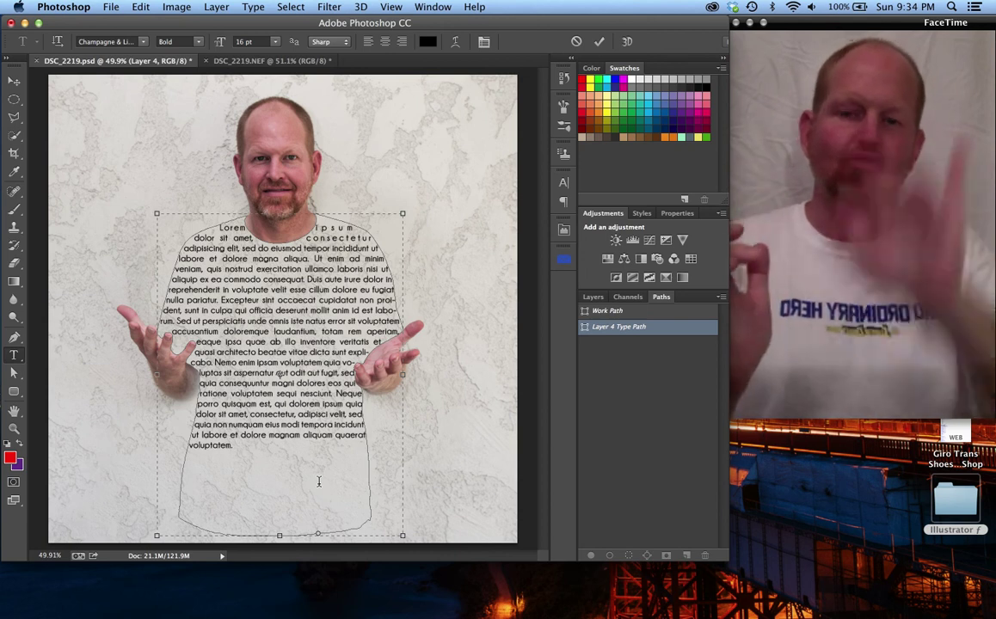
{"action": "left_click", "coordinate": [253, 6]}
{"action": "left_click", "coordinate": [400, 385]}
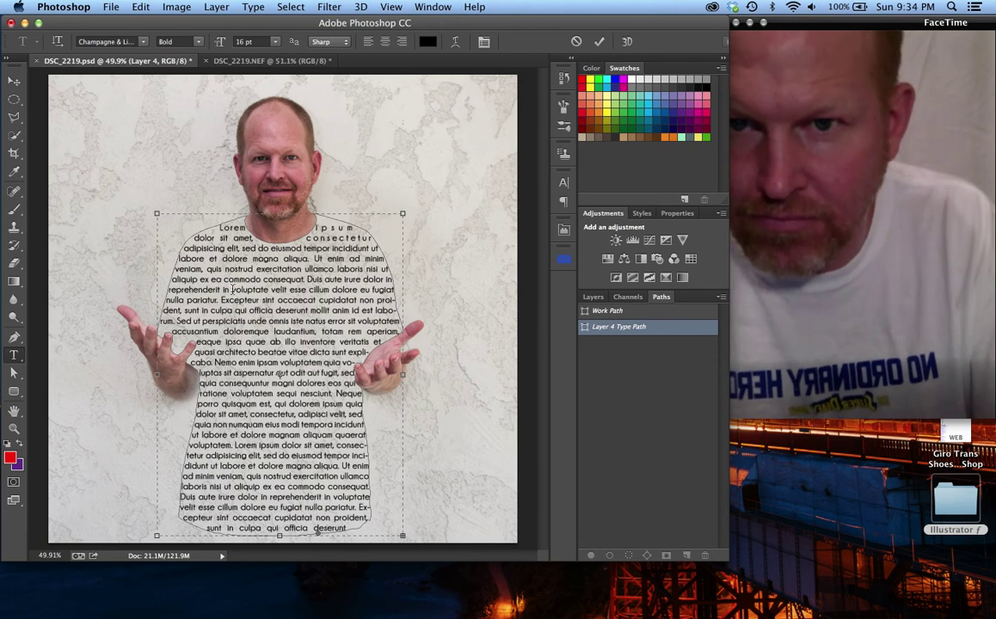
- Replace 'voluptate velit esse cillum' with red 'Deaf Photoshop', preceded by 'enim' in black
{"action": "left_click_drag", "start_coordinate": [231, 290], "coordinate": [330, 290]}
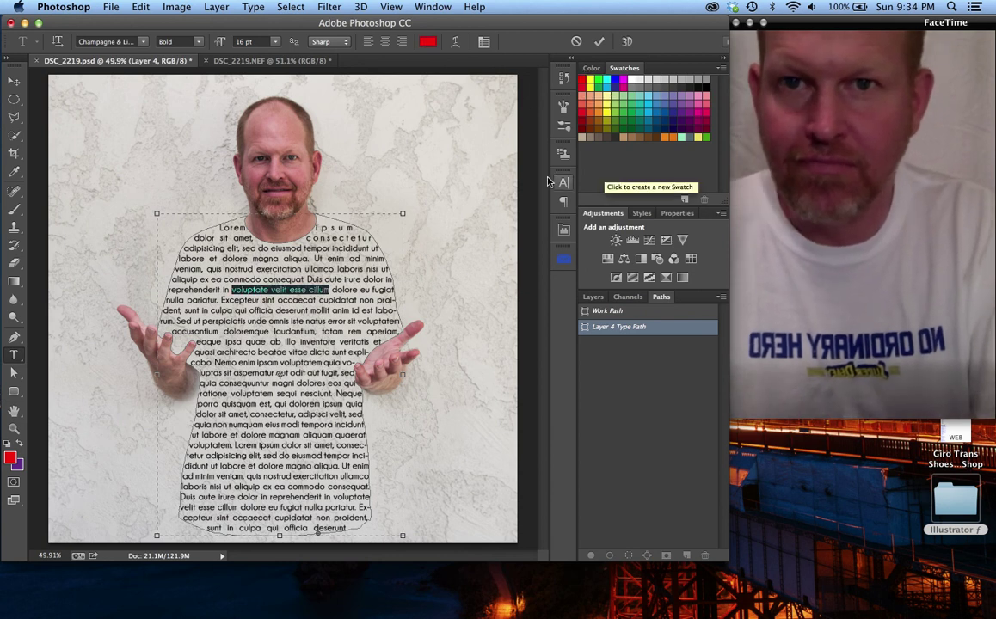
{"action": "type", "text": "Deaf"}
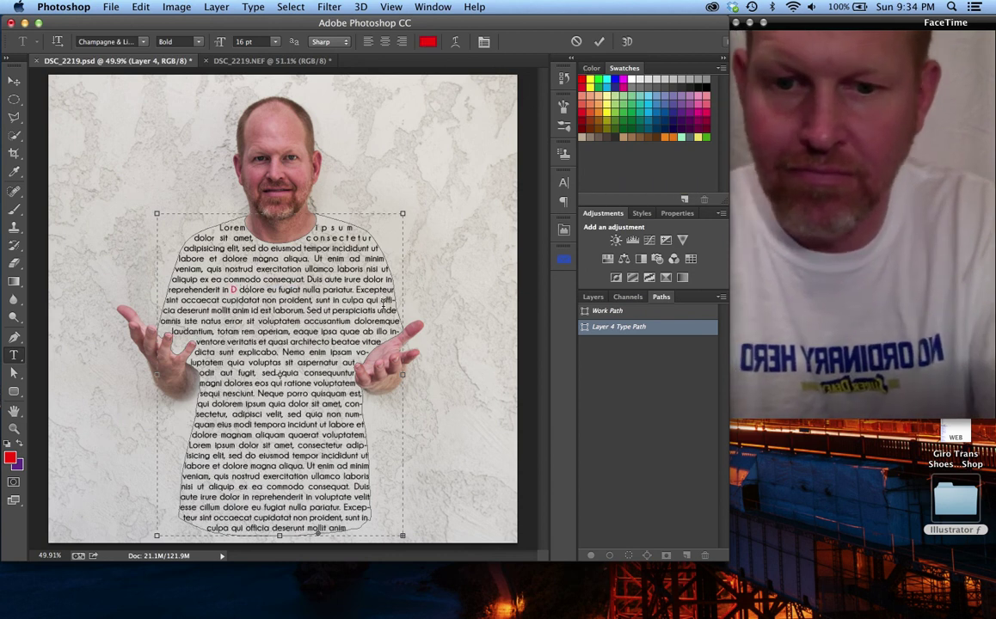
{"action": "type", "text": " Photo"}
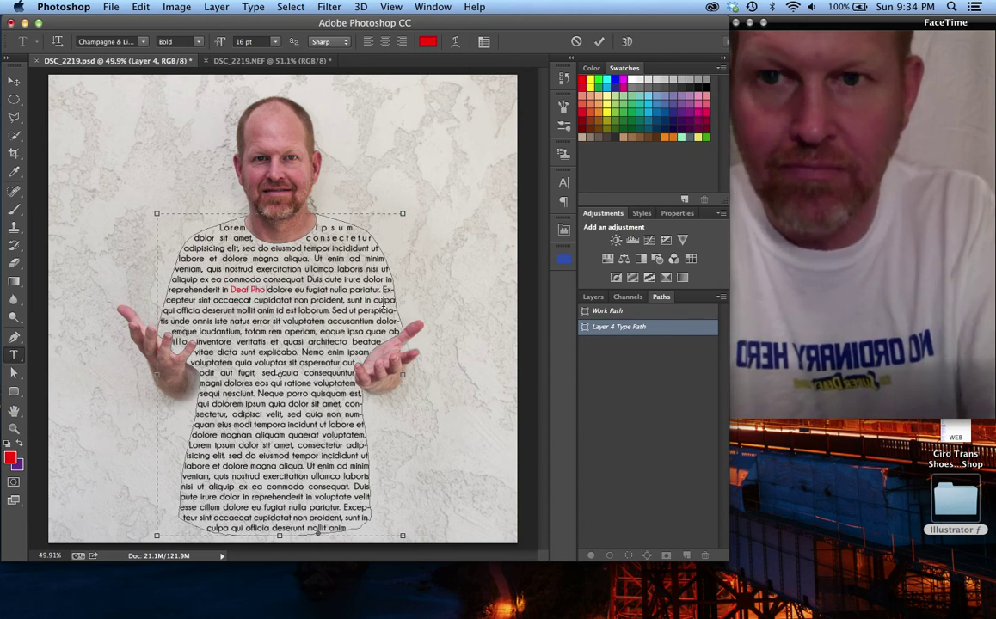
{"action": "type", "text": "dos"}
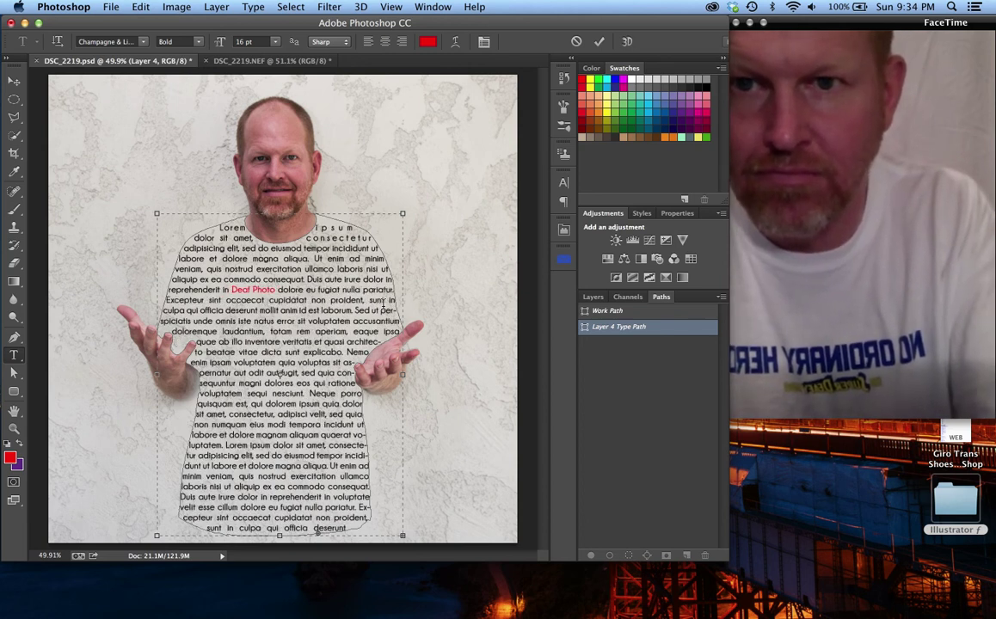
{"action": "type", "text": "shop"}
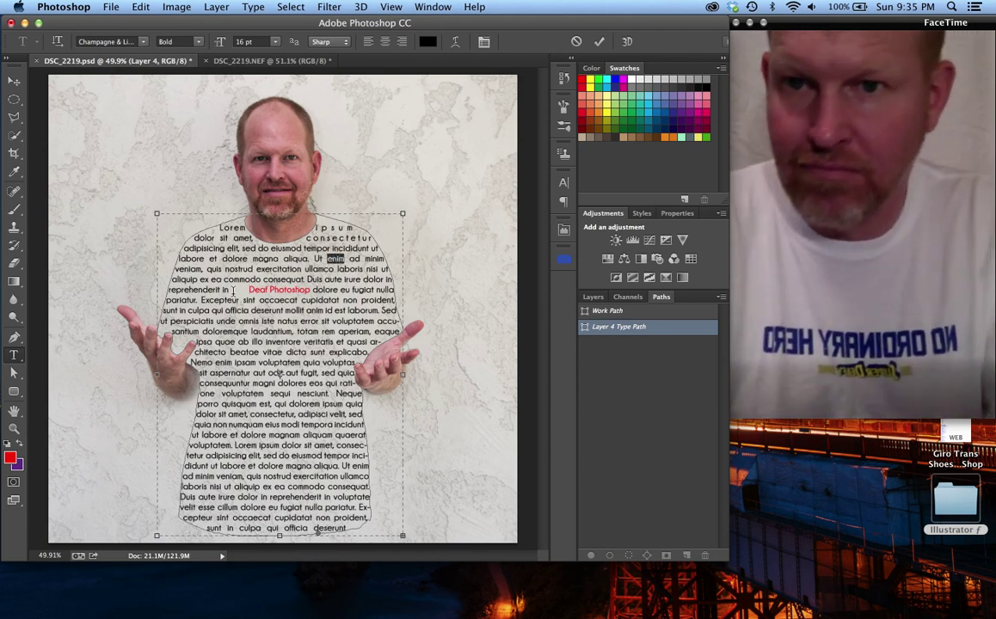
{"action": "type", "text": "enim"}
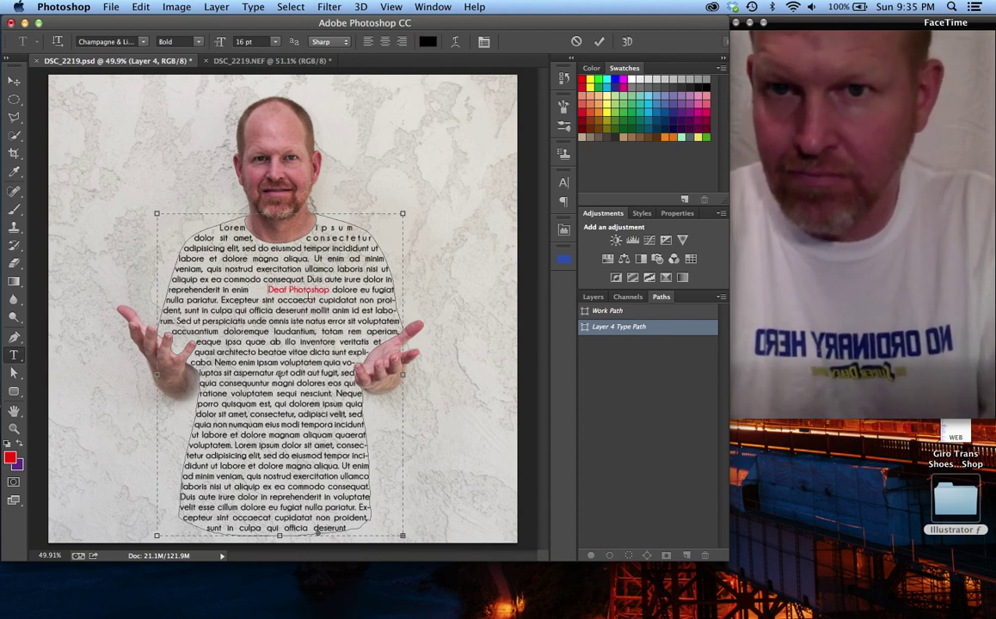
{"action": "key", "text": "BackSpace"}
{"action": "key", "text": "BackSpace"}
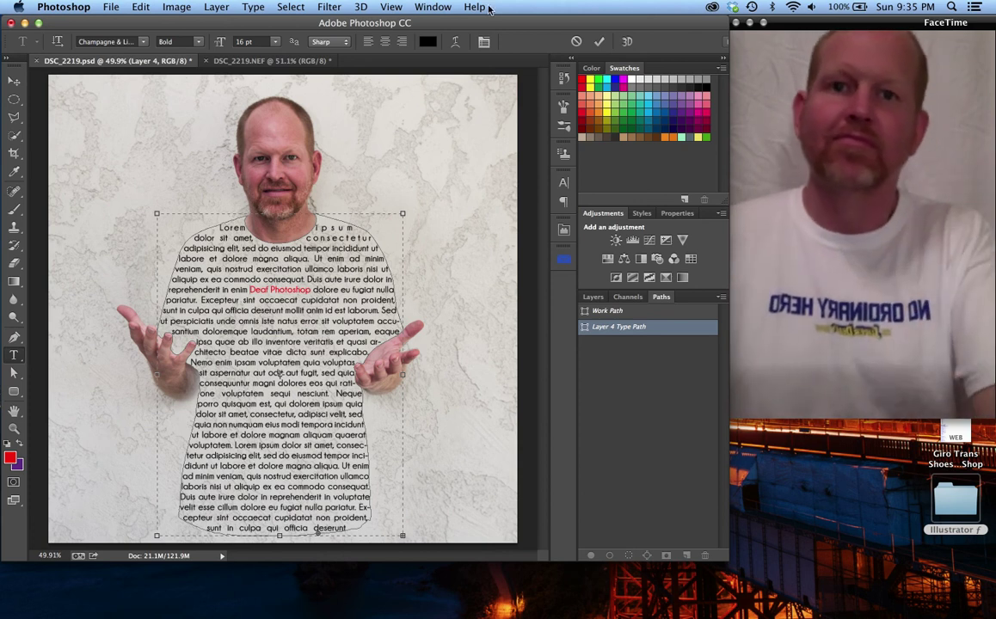
- Commit the shirt text, hide its path outline, and fit the image to the window
{"action": "left_click", "coordinate": [605, 39]}
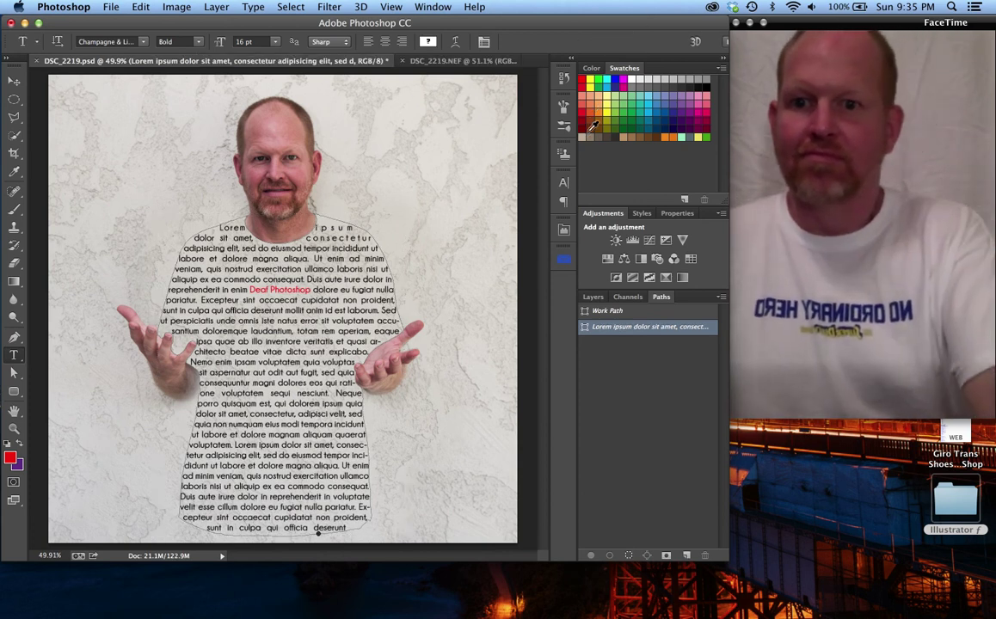
{"action": "left_click", "coordinate": [651, 383]}
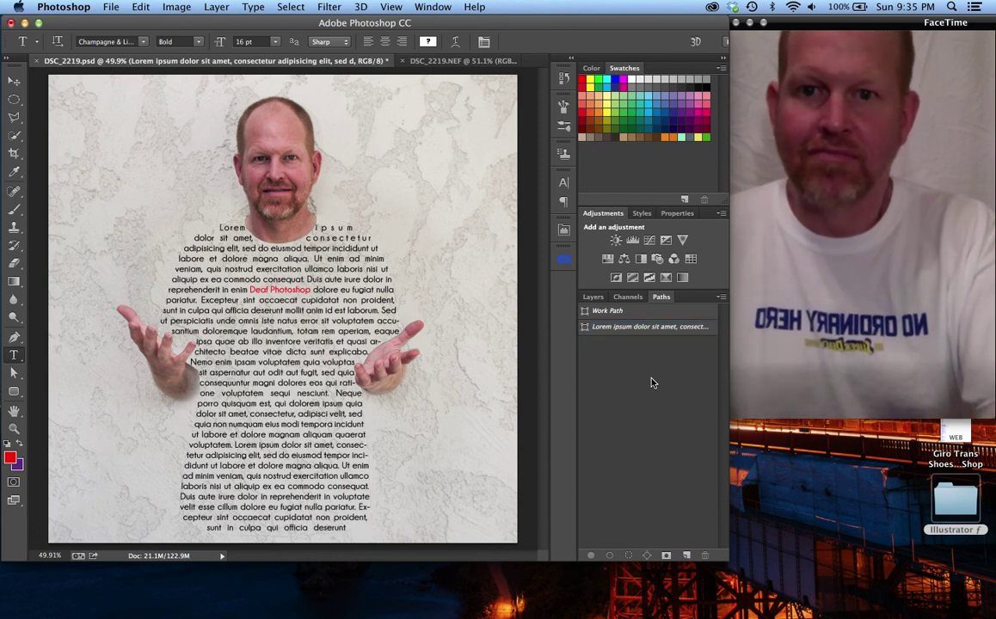
{"action": "key", "text": "ctrl+0"}
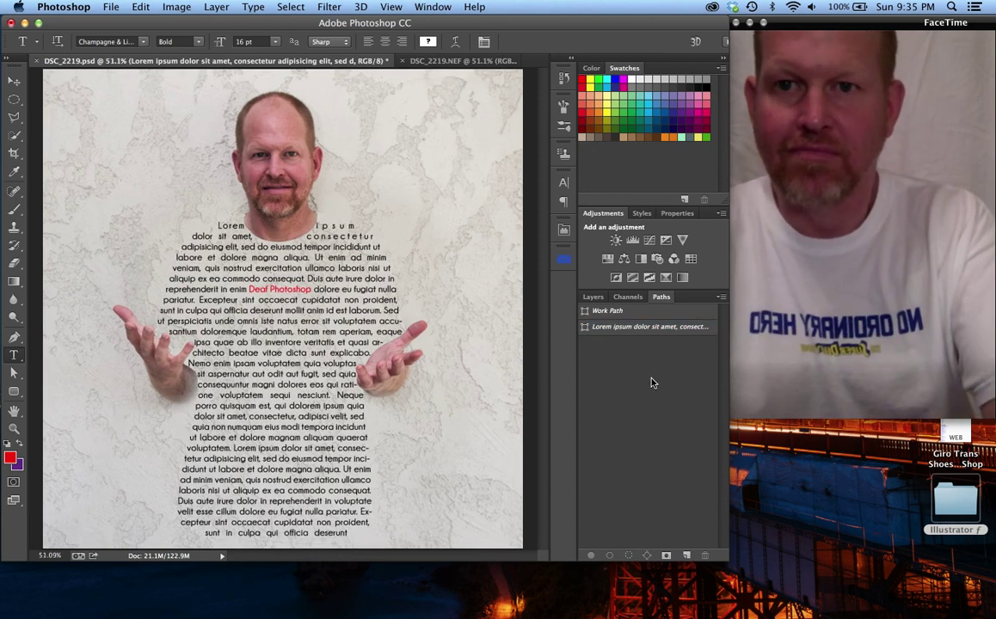